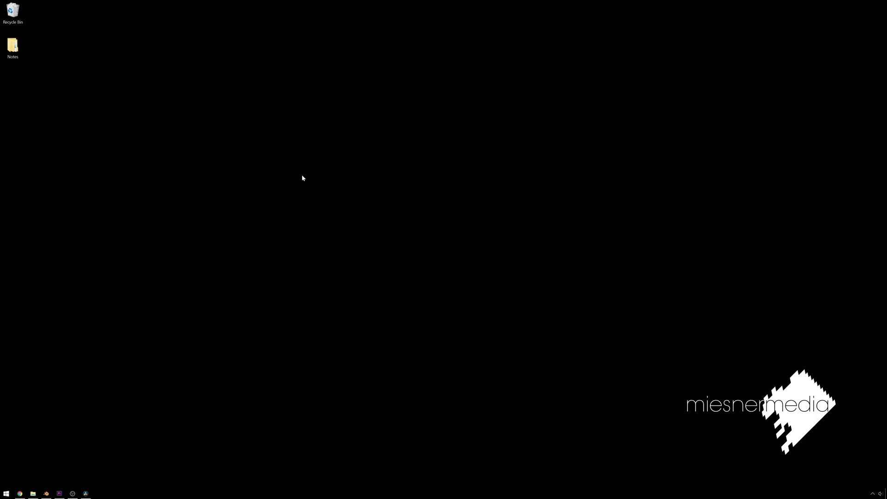
- Restore the DaVinci Resolve window from the taskbar to show the Edit page timeline
drag(303, 178, 504, 352)
click(85, 494)
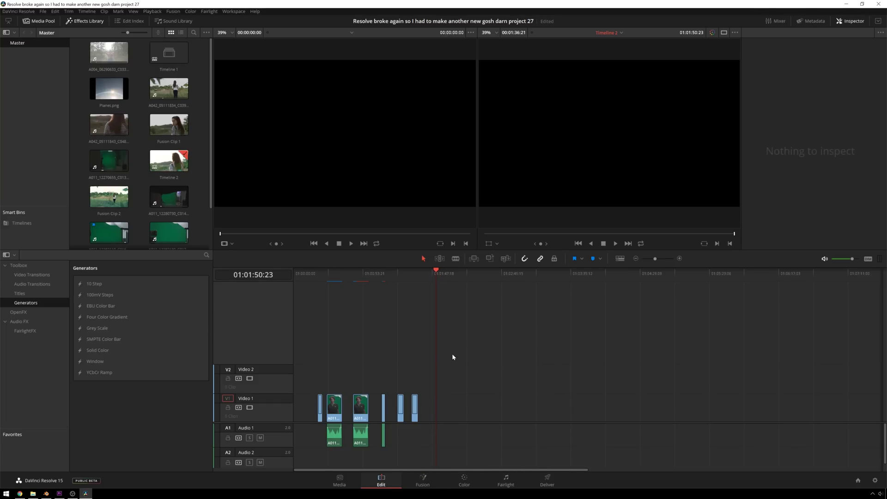
- Place a Solid Color generator clip after the existing clips on the timeline
click(168, 88)
click(181, 177)
click(121, 428)
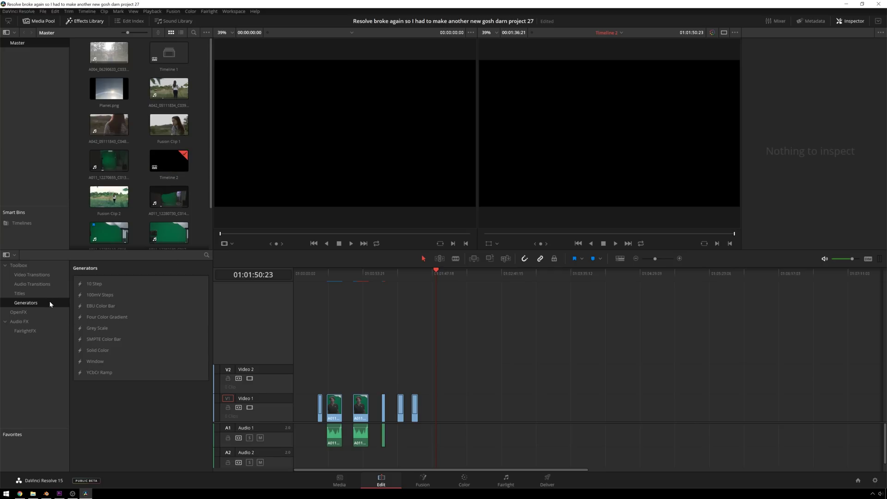
click(35, 303)
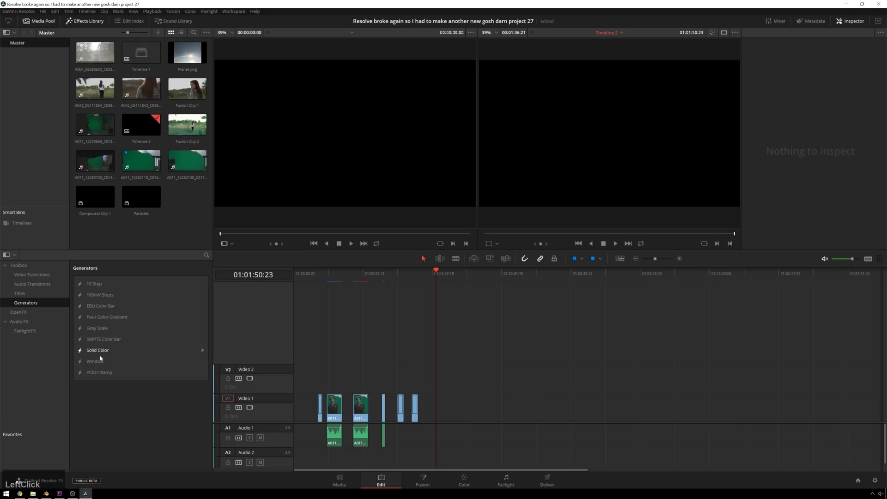
drag(118, 350, 441, 408)
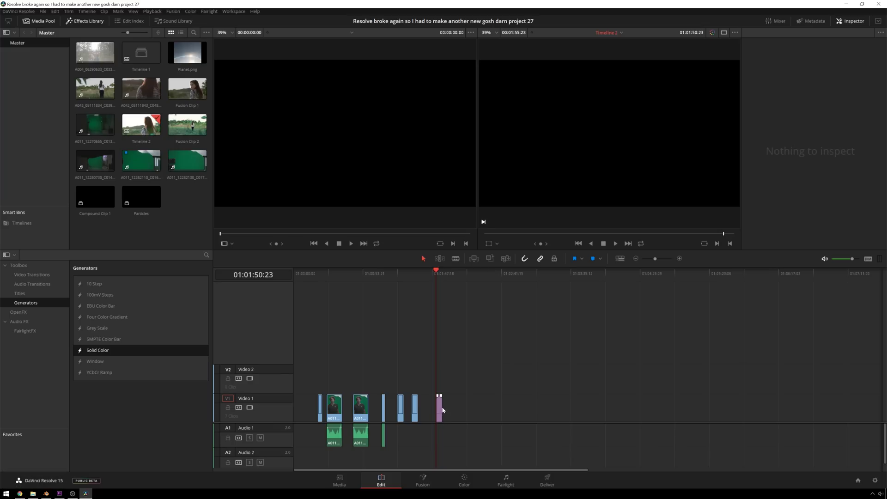
- Turn the Solid Color clip into a compound clip named 'particle tut'
click(440, 409)
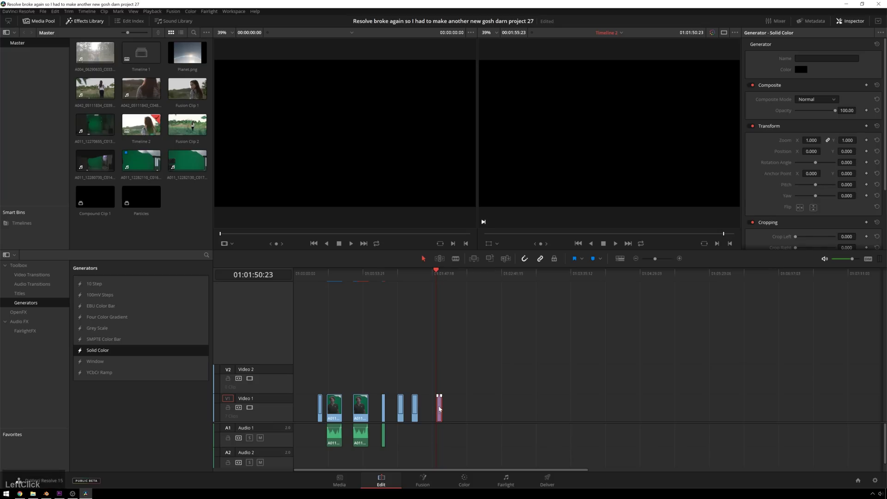
right_click(438, 409)
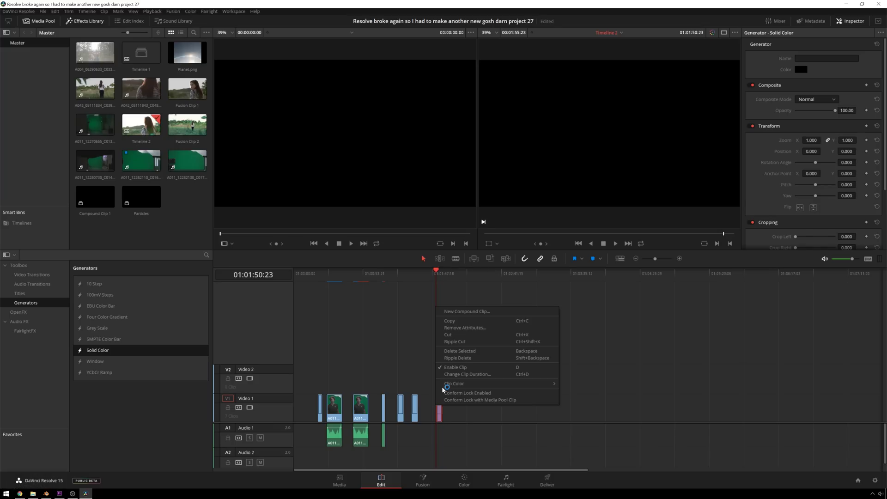
click(452, 312)
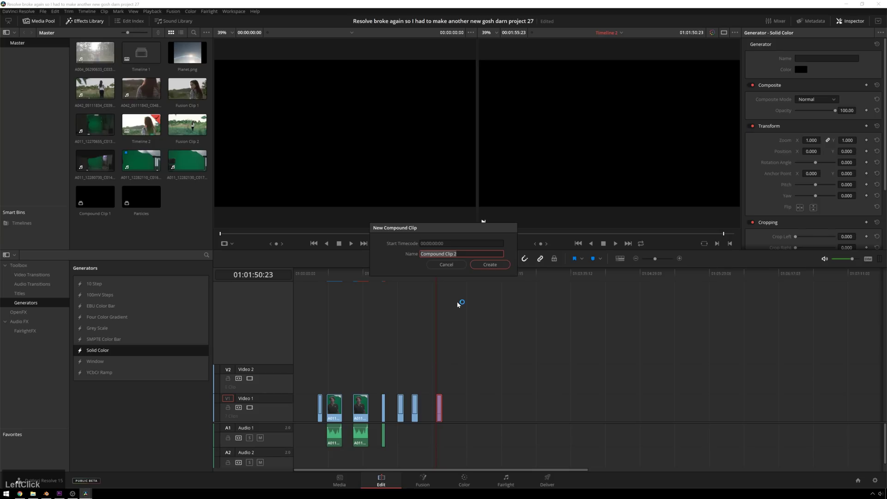
text(particle)
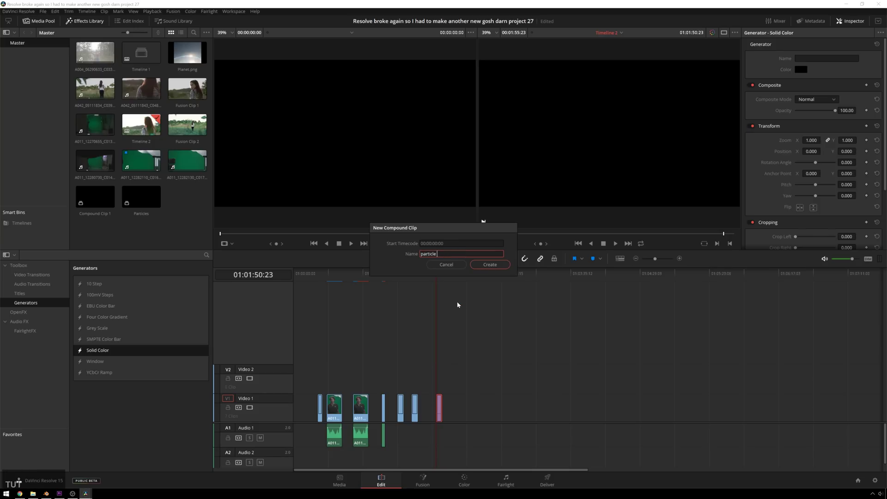
key(Return)
click(420, 482)
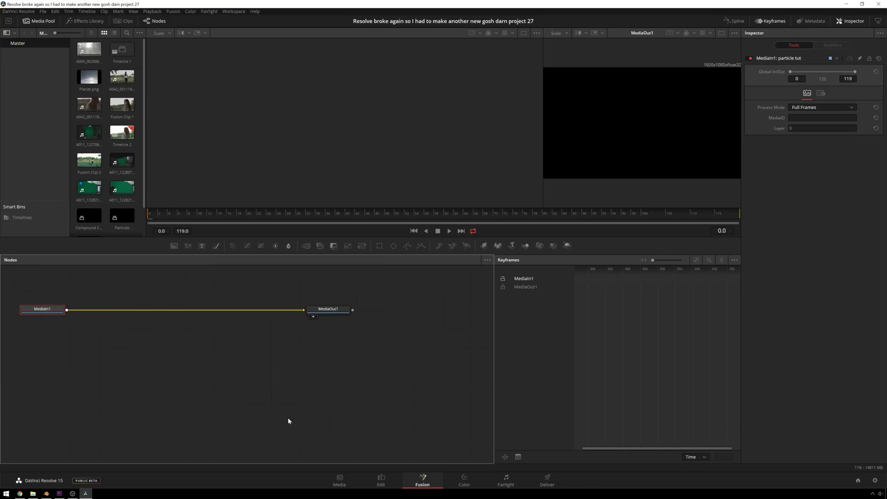
- Hide the Keyframes and Media Pool panels, then arrange MediaIn1 and MediaOut1 in the widened node graph
click(771, 21)
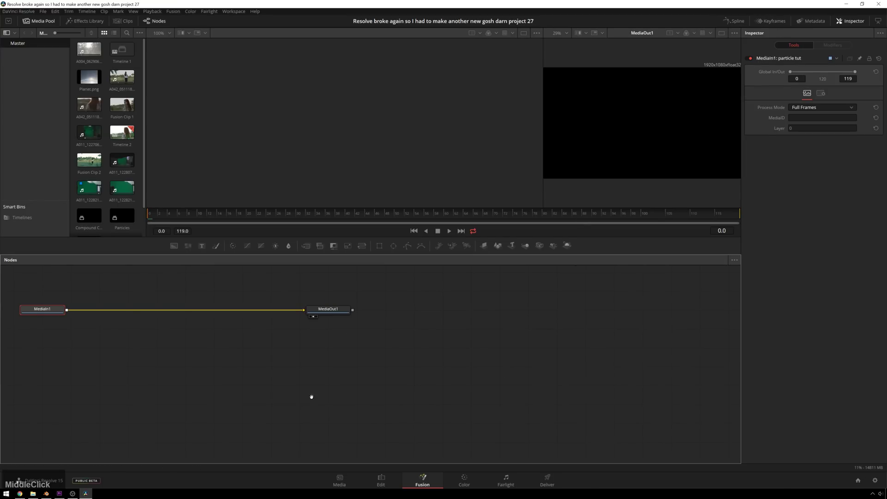
drag(311, 396, 523, 416)
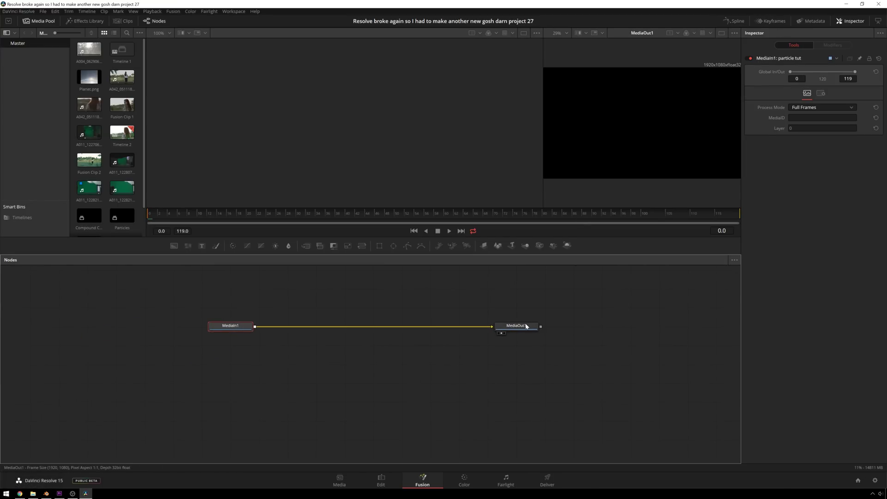
drag(513, 326, 564, 323)
click(314, 365)
click(28, 21)
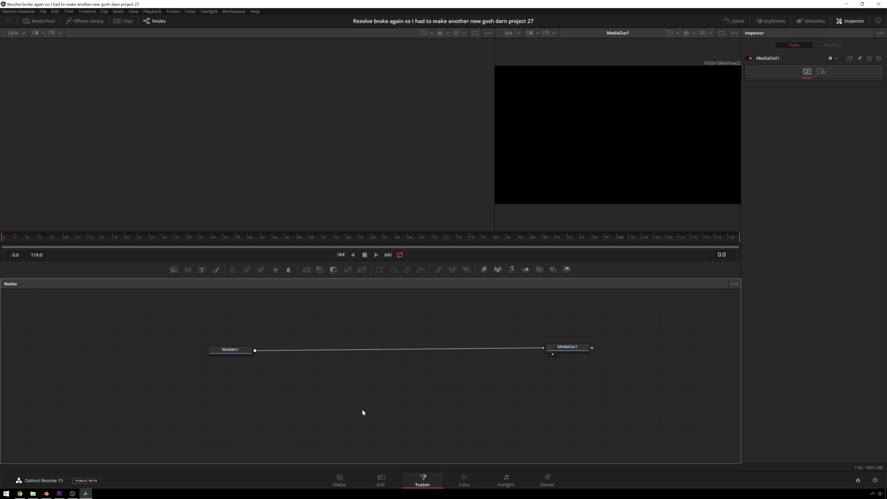
click(361, 410)
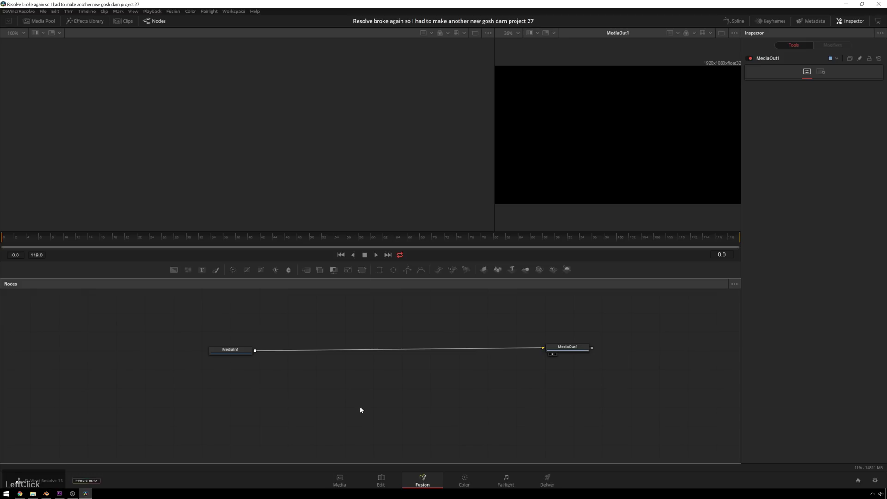
- Add a pEmitter1 node from the Particles tools in the node graph
key(shift+space)
key(Escape)
right_click(370, 377)
mouse_move(398, 383)
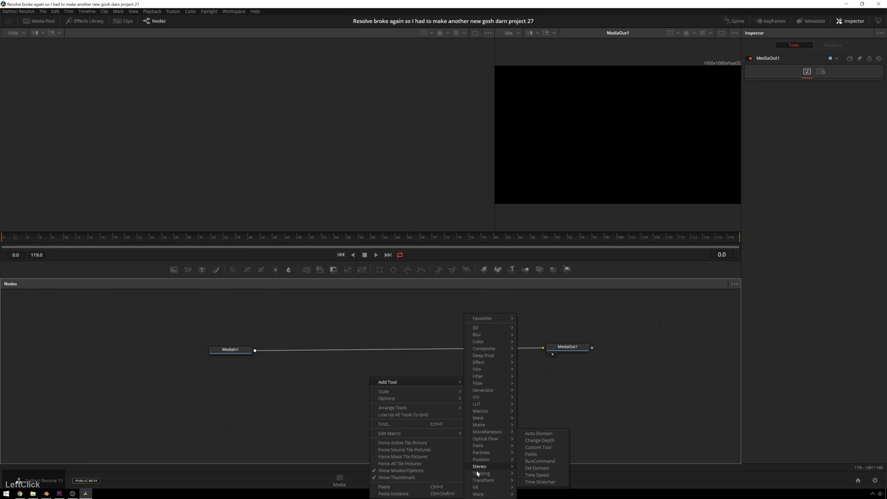
mouse_move(489, 454)
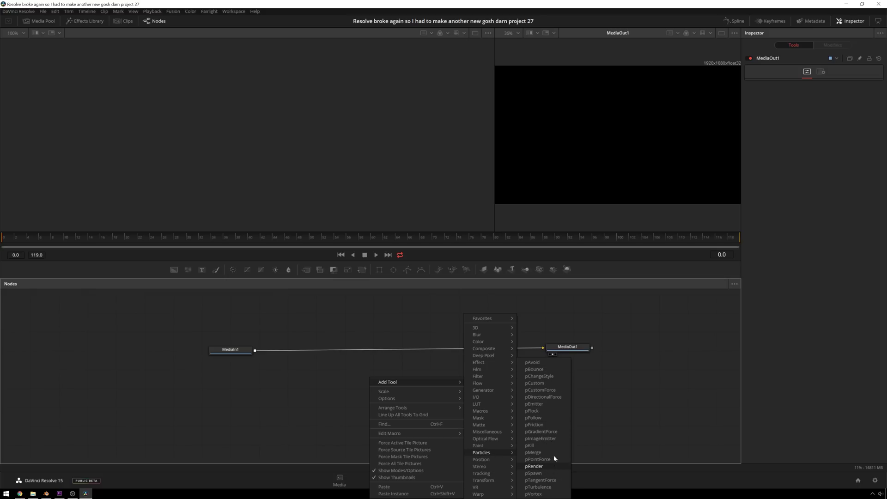
click(554, 406)
drag(374, 381, 360, 383)
- Add a pRender1 node connected after pEmitter1 with the quick tool search
key(space)
text(pr)
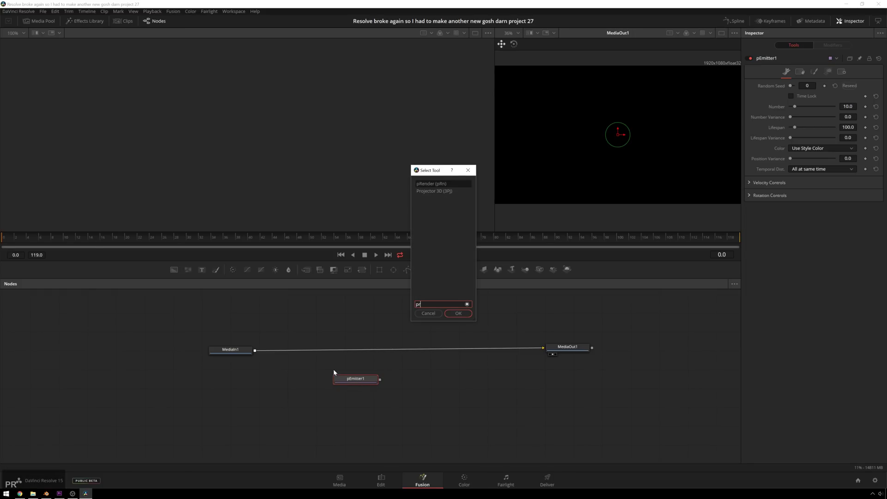
key(Return)
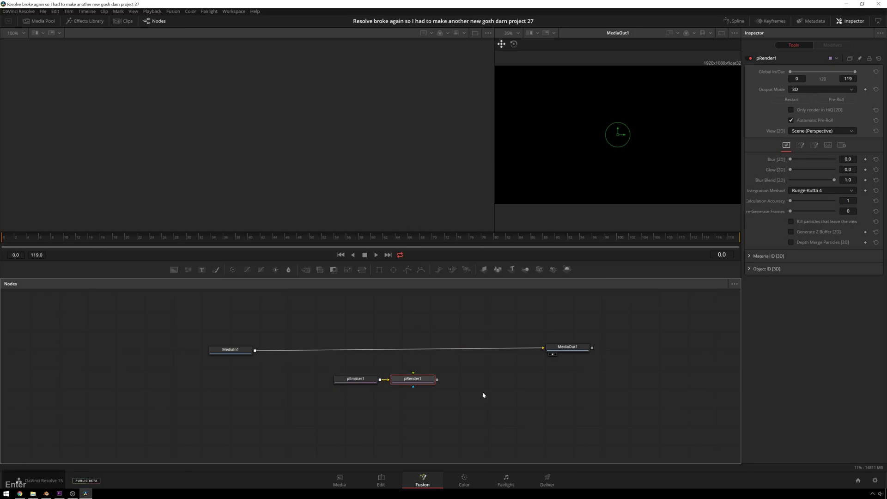
- View pRender1 in the viewer and set its Output Mode to 2D
click(398, 386)
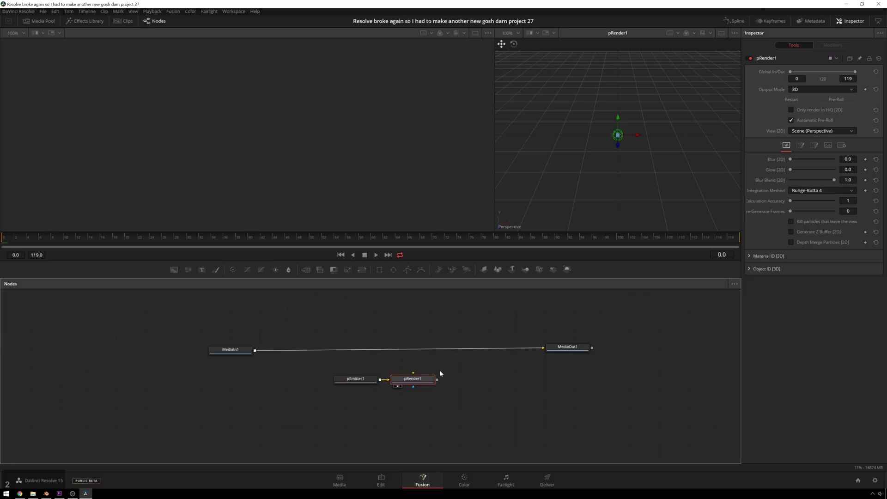
click(806, 90)
click(807, 104)
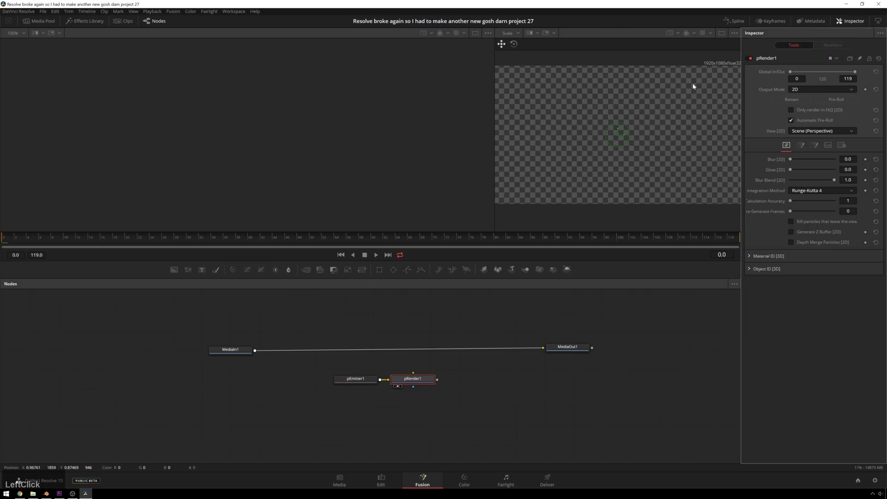
key(space)
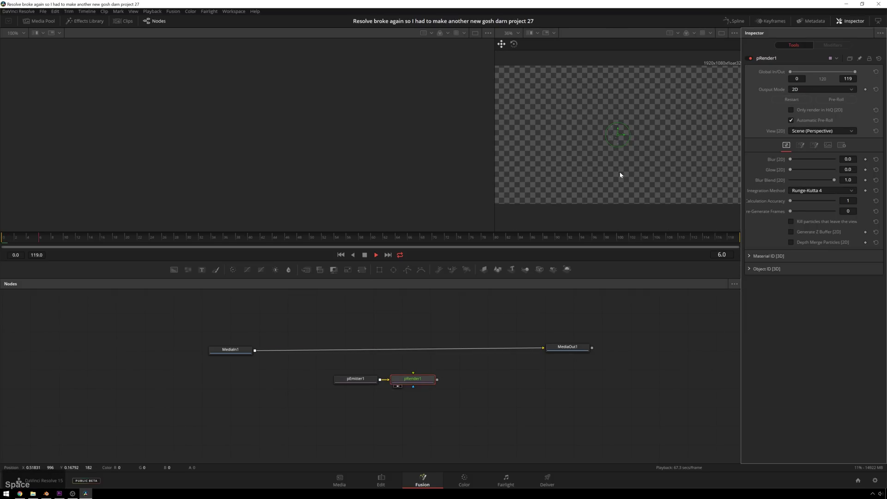
ctrl+scroll(622, 138, up, 1)
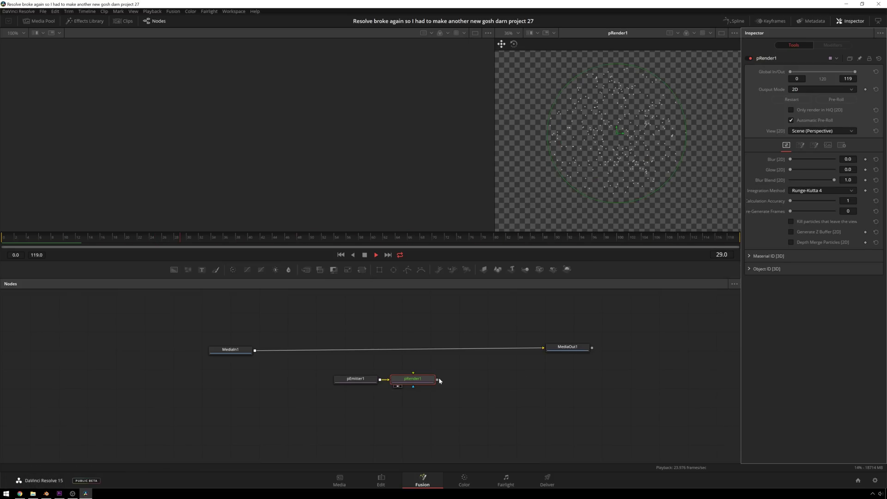
drag(431, 381, 434, 382)
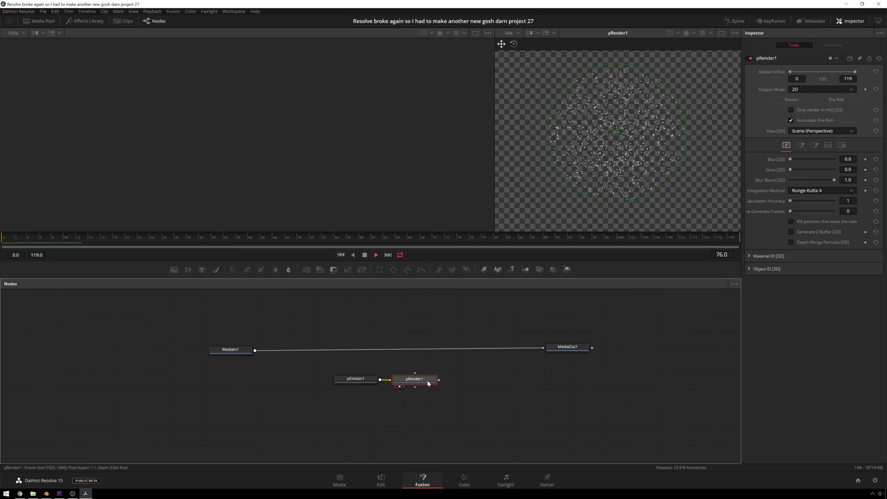
- Set pEmitter1's particle Style to Blob with Size about 0.3504
click(355, 380)
drag(355, 380, 358, 380)
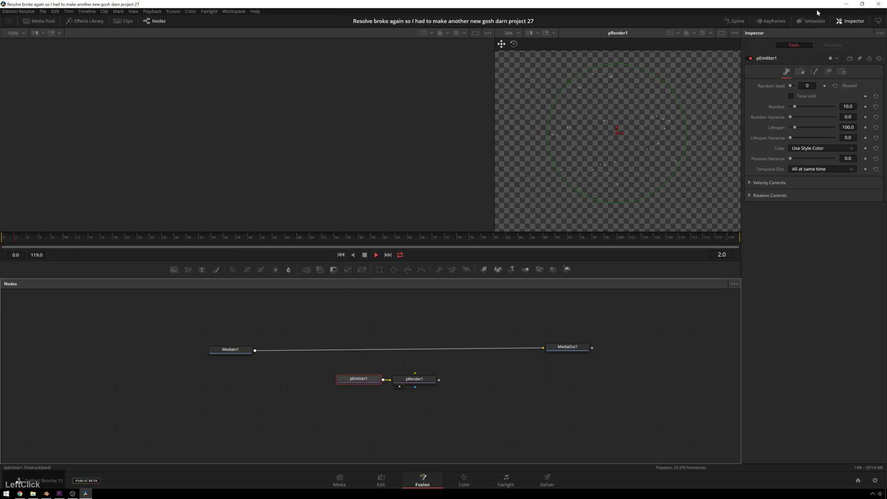
click(815, 72)
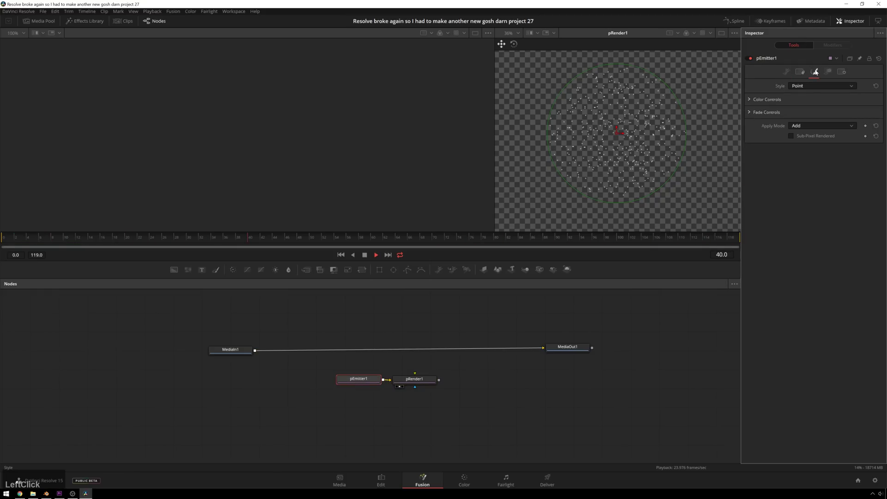
click(790, 85)
click(800, 107)
click(752, 111)
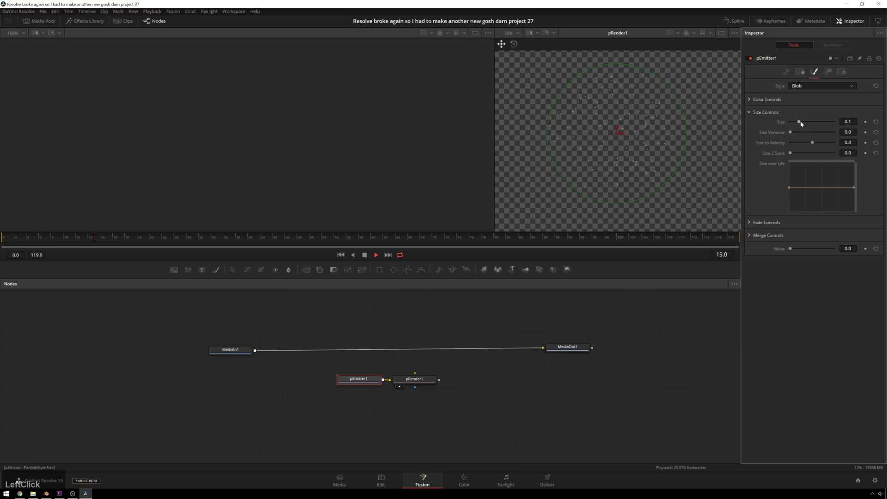
drag(799, 122, 823, 123)
key(space)
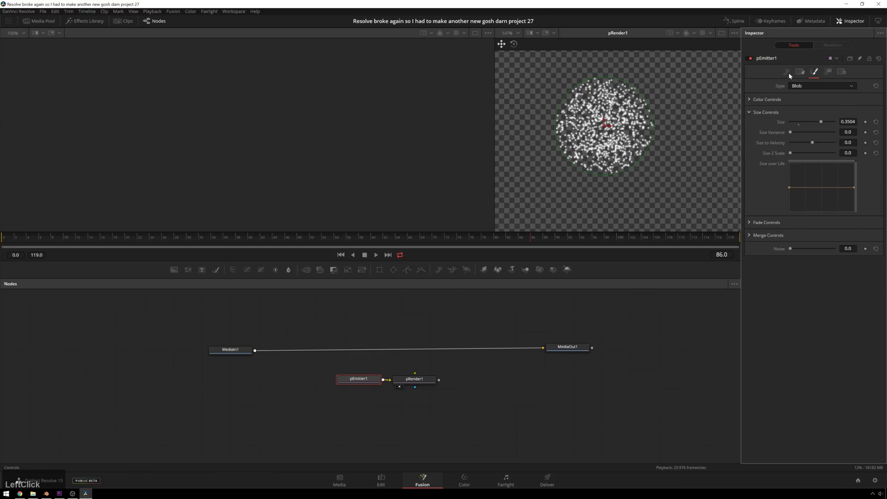
- Set the pEmitter1 particle Lifespan to 80, previewing the change during playback
click(786, 71)
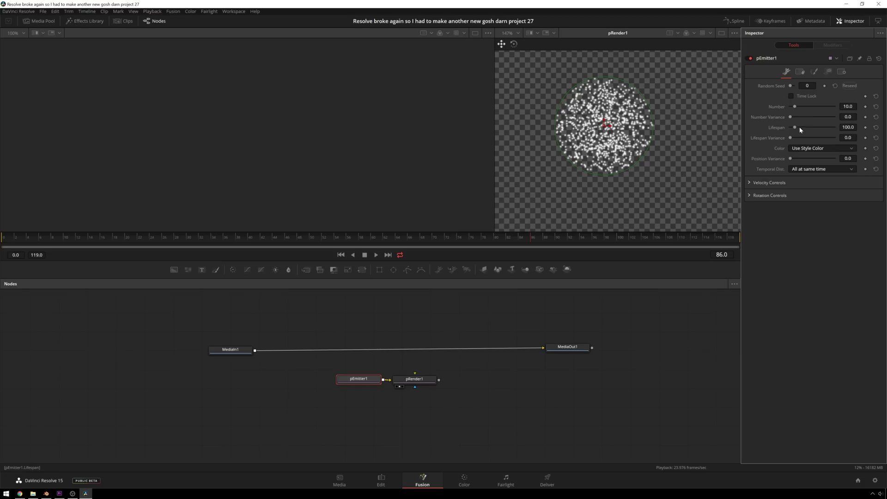
key(space)
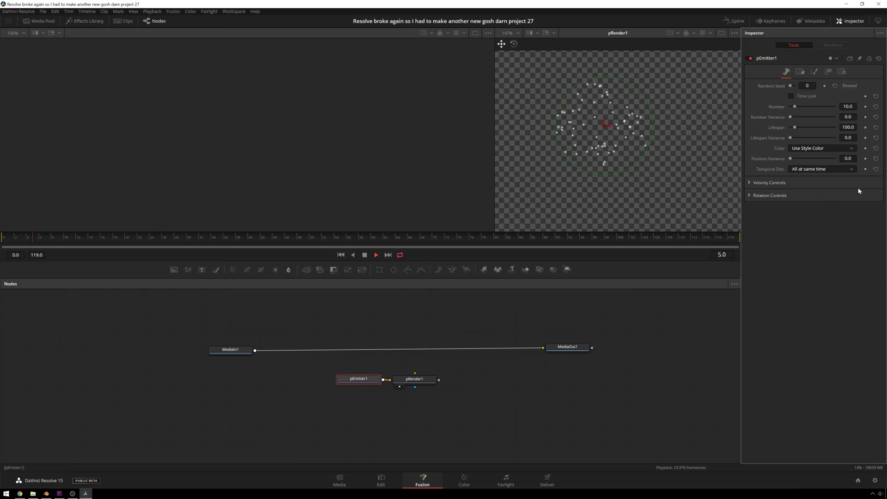
key(space)
drag(796, 130, 792, 129)
key(space)
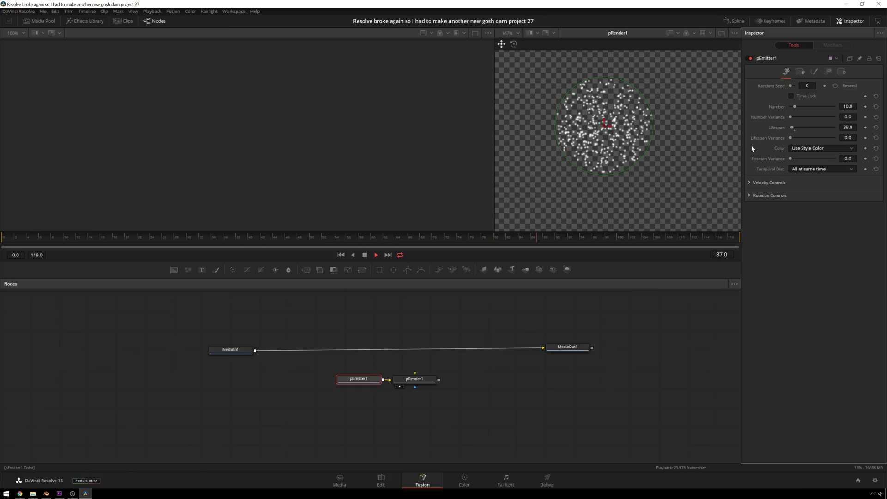
key(space)
drag(796, 127, 798, 128)
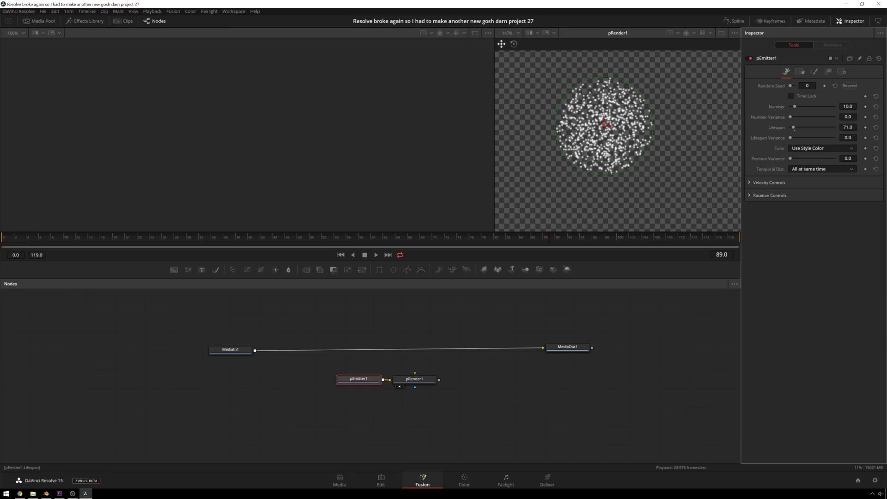
click(848, 127)
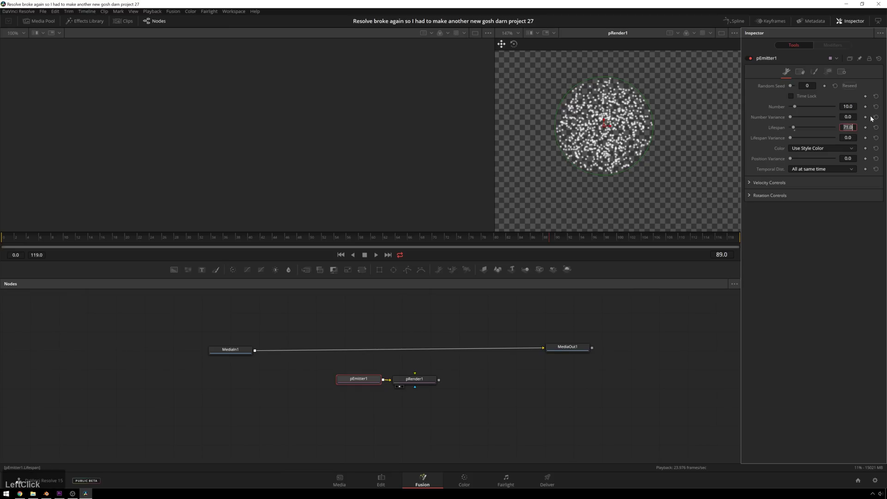
text(80)
key(Return)
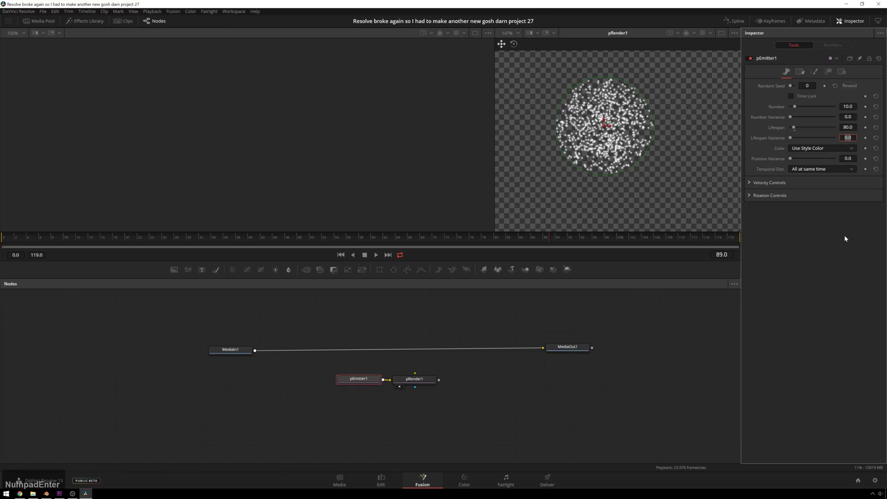
- Set velocity 0.031, velocity variance 0.063, angle 44.3 and angle variance 49.6
click(748, 182)
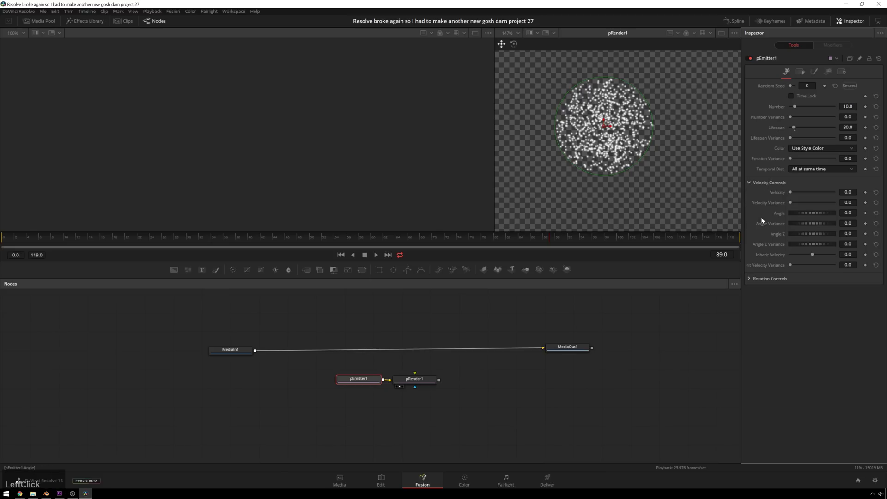
click(792, 193)
key(space)
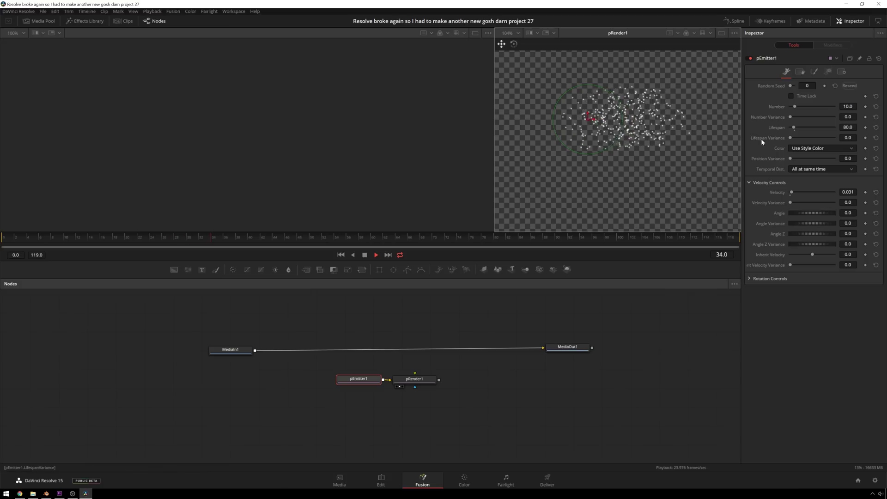
drag(791, 203, 794, 202)
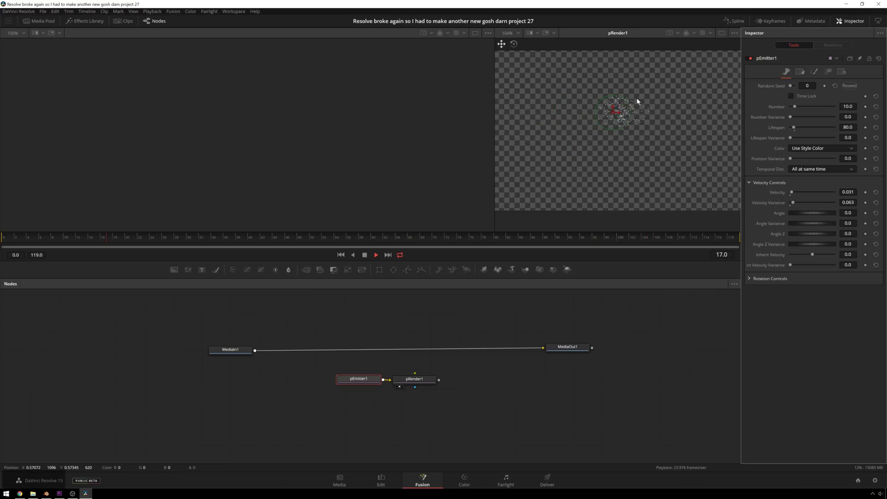
middle_click(603, 130)
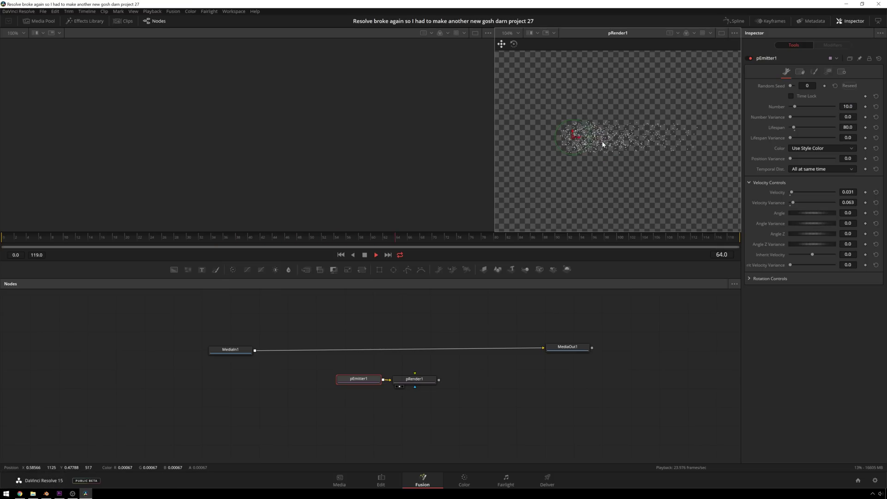
mouse_move(810, 212)
mouse_down()
mouse_move(824, 223)
mouse_move(807, 227)
mouse_up()
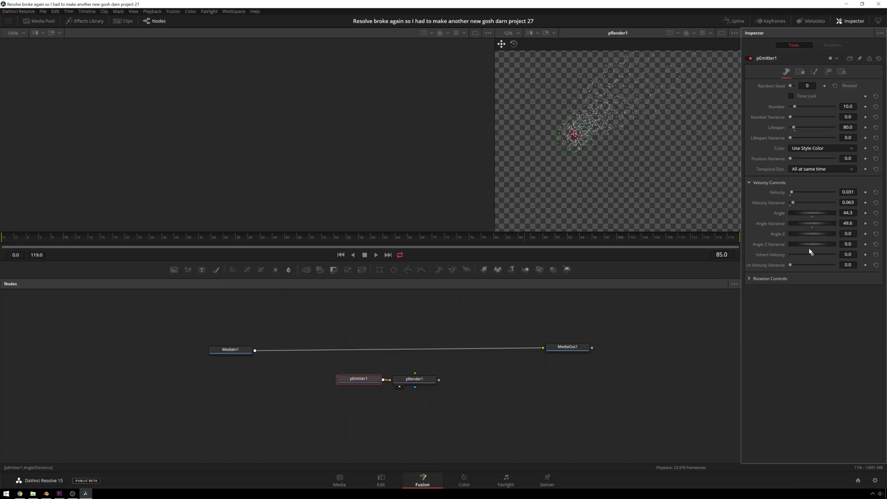
- Keep Blob style and shape the Size over Life curve to peak early, then taper off
click(815, 72)
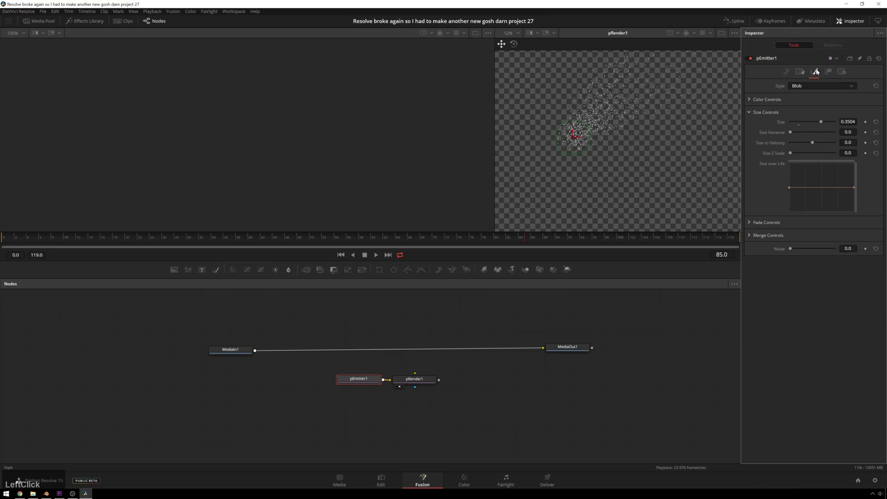
click(801, 85)
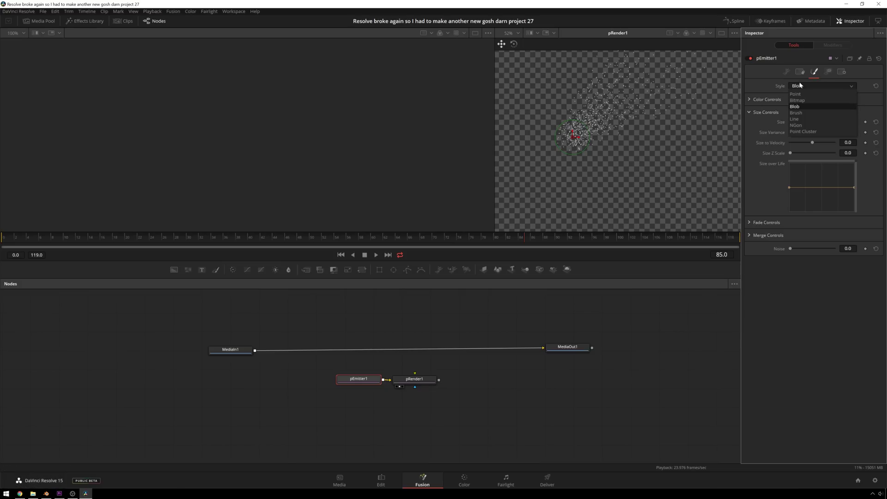
click(768, 171)
click(803, 187)
drag(805, 187, 804, 174)
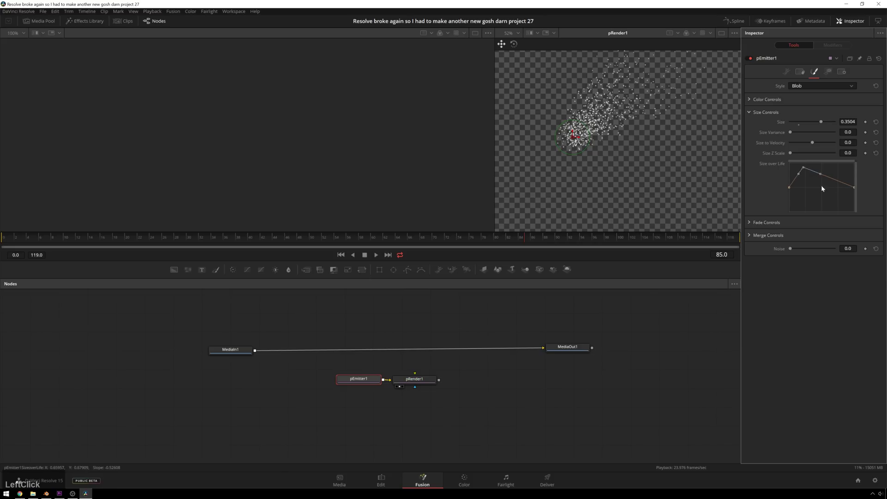
click(804, 168)
key(space)
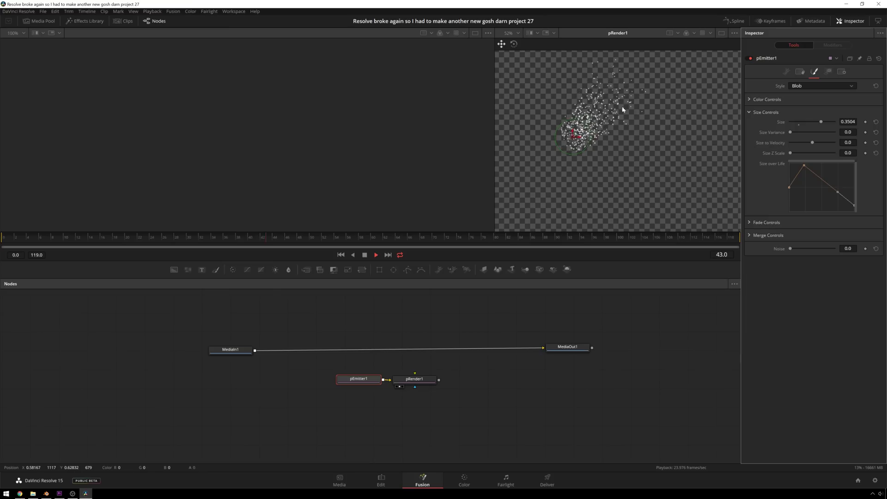
key(space)
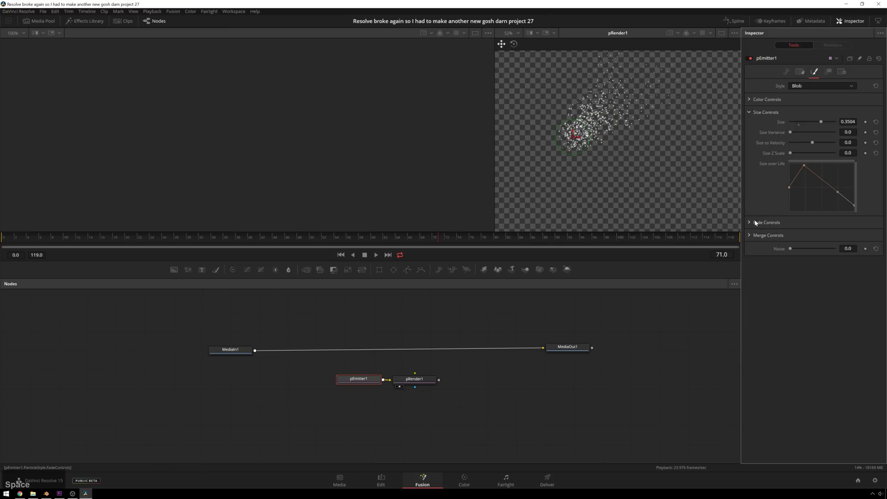
- Set pEmitter1's Fade Out to 0.857 and zoom the viewer in on the particles
click(754, 223)
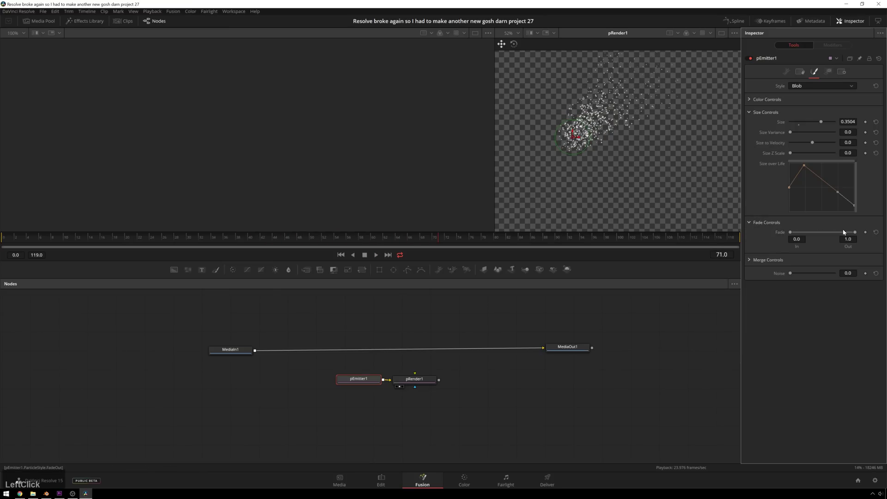
drag(854, 234, 855, 231)
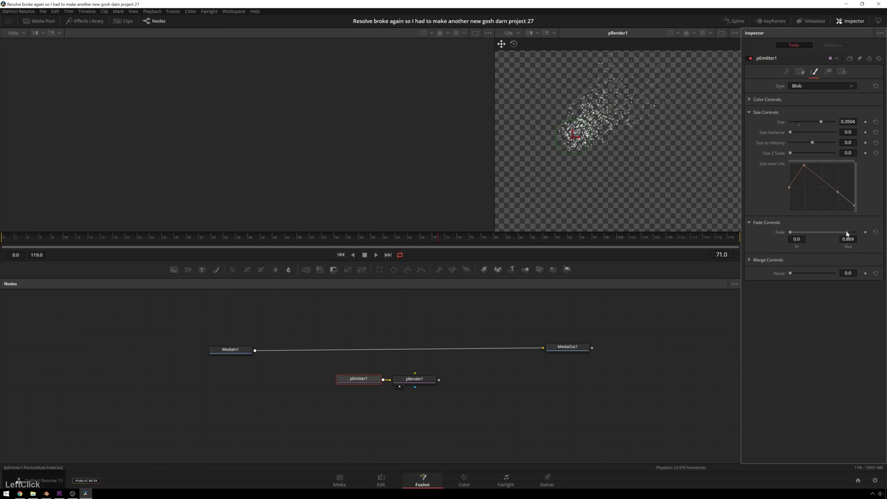
click(754, 260)
middle_click(572, 126)
scroll(584, 139, up, 5)
scroll(564, 170, up, 5)
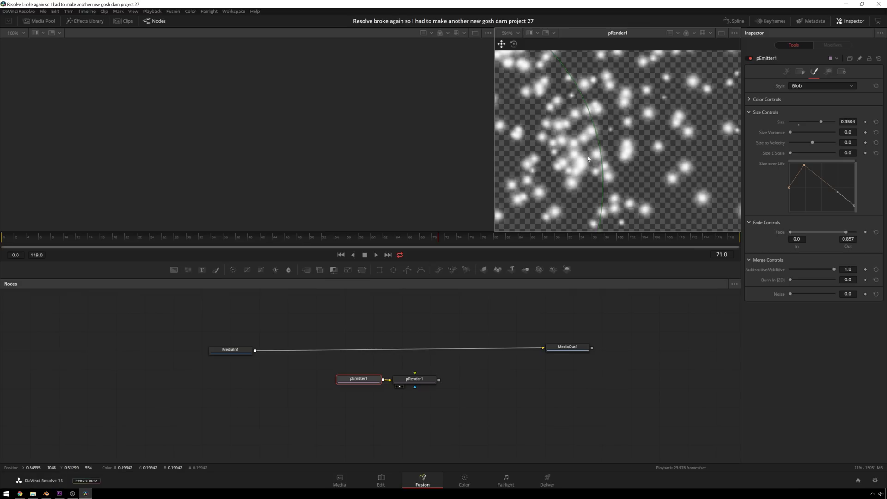
- Try subtractive blending, return it to fully additive 1.0, and move pRender1 further right
drag(835, 273, 719, 271)
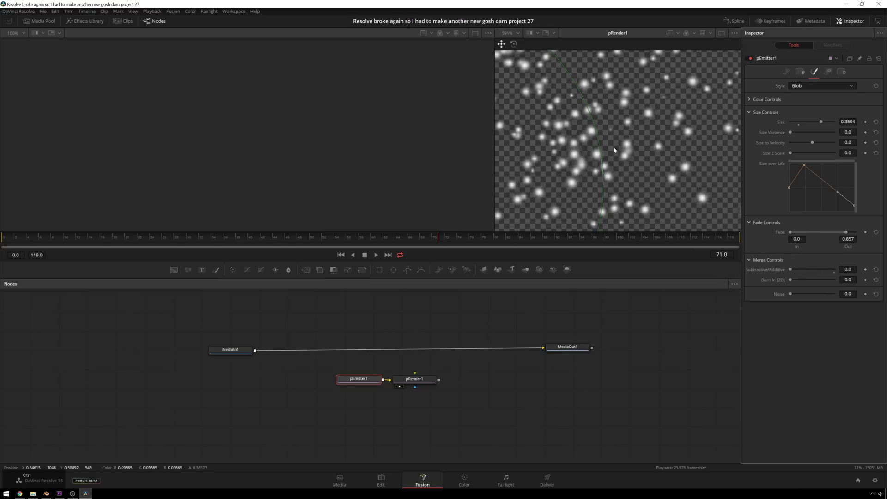
scroll(620, 146, up, 3)
scroll(624, 175, down, 5)
middle_click(631, 218)
scroll(602, 110, up, 6)
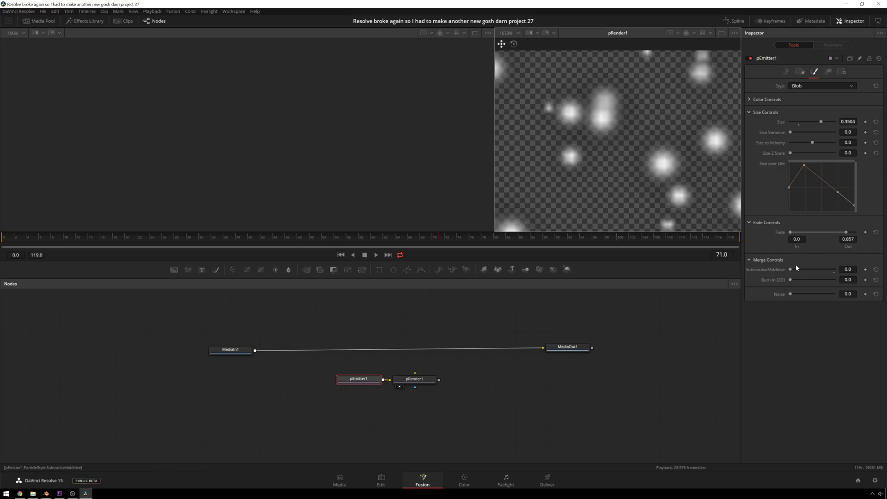
drag(791, 269, 834, 269)
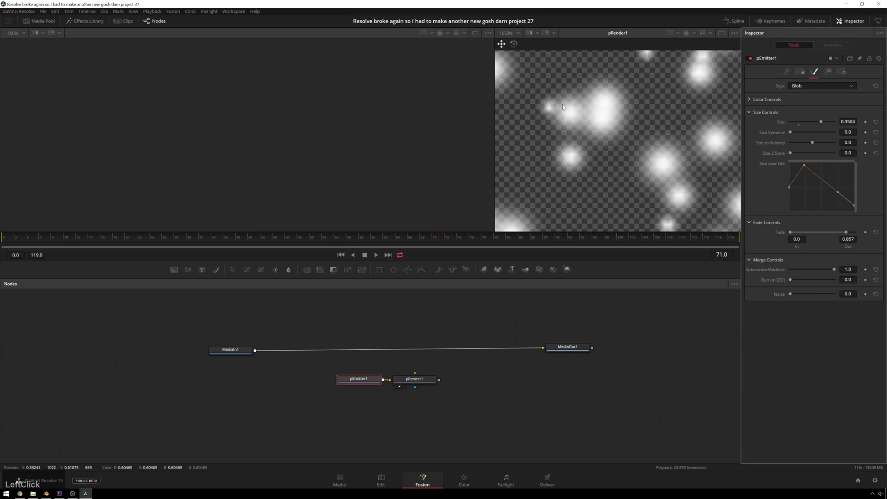
scroll(581, 116, down, 10)
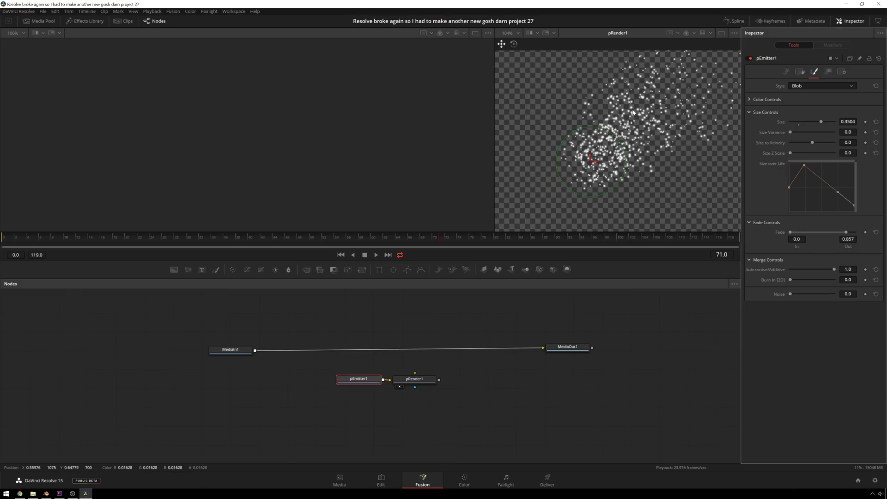
scroll(633, 112, down, 2)
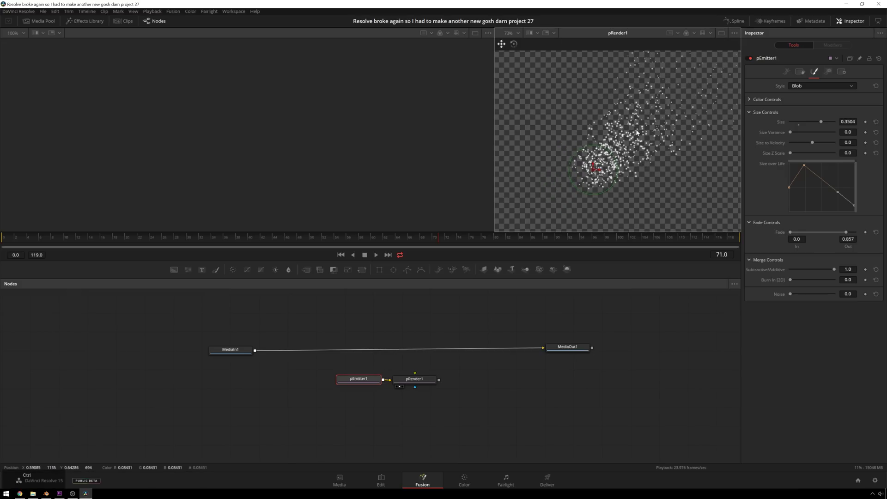
scroll(643, 139, down, 2)
drag(666, 193, 694, 158)
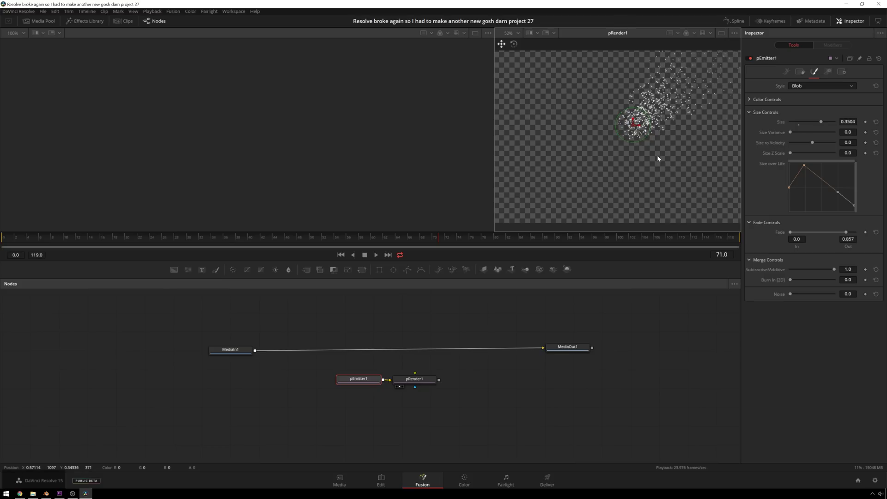
drag(426, 382, 512, 385)
- Start playback and reposition the pRender1 and pEmitter1 nodes to make room
key(space)
scroll(669, 124, down, 1)
drag(669, 125, 646, 137)
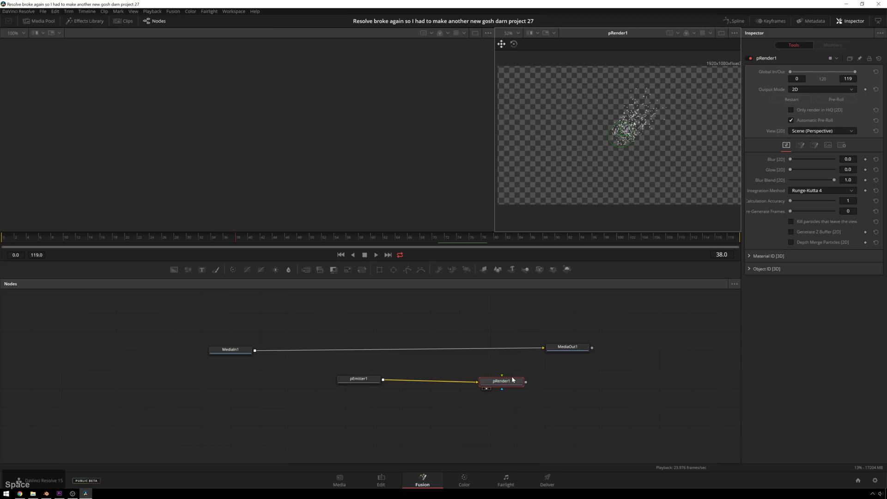
drag(511, 378, 536, 364)
drag(367, 378, 362, 380)
- Insert a pTurbulence1 node on the link between pEmitter1 and pRender1
right_click(423, 394)
mouse_move(467, 383)
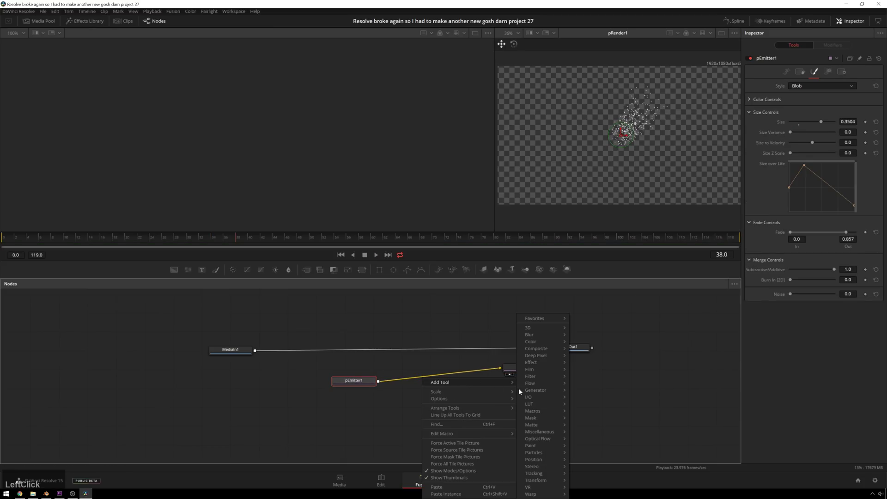
click(545, 459)
mouse_move(547, 452)
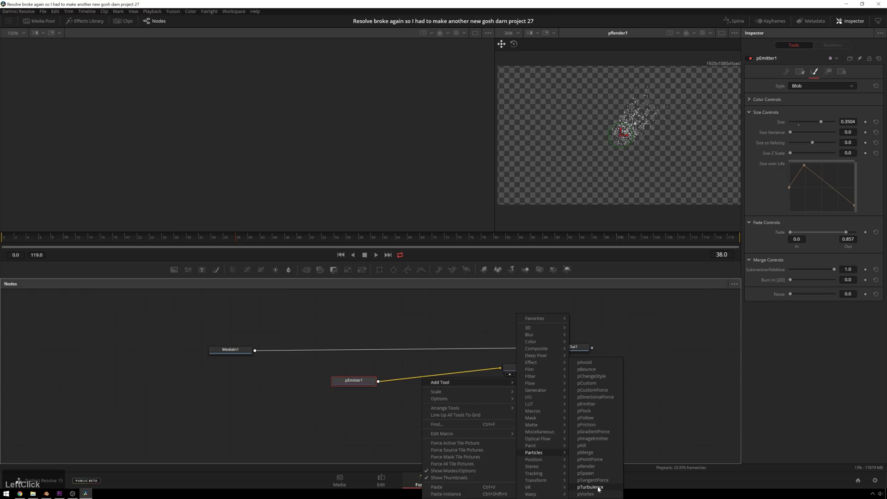
click(590, 487)
drag(439, 400, 438, 374)
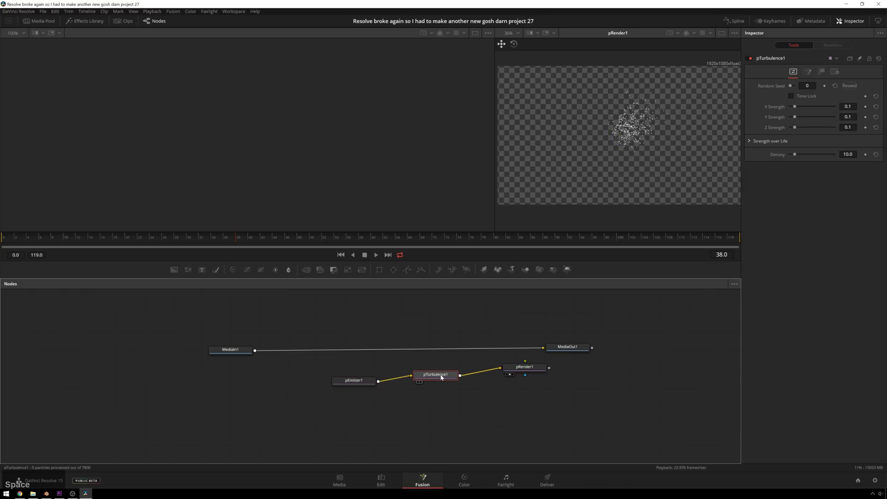
- Set pTurbulence1's strengths to X 0.252, Y 0.315 and Z 0.3 while previewing playback
key(space)
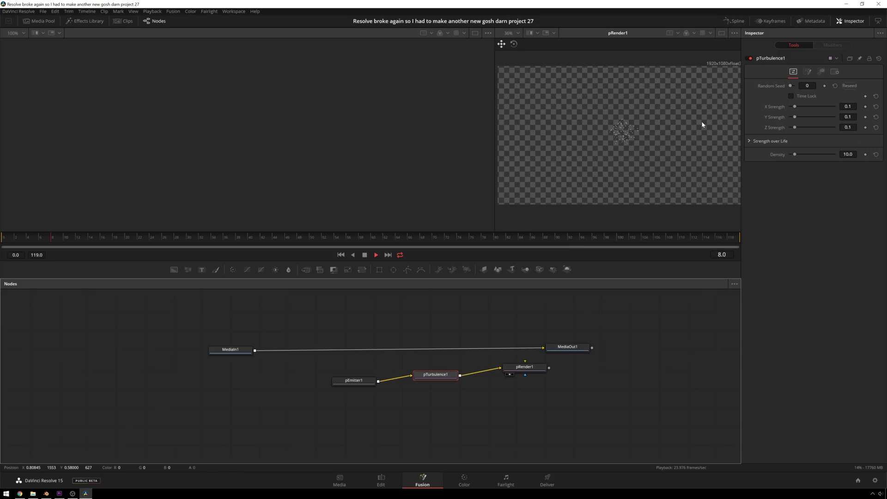
key(space)
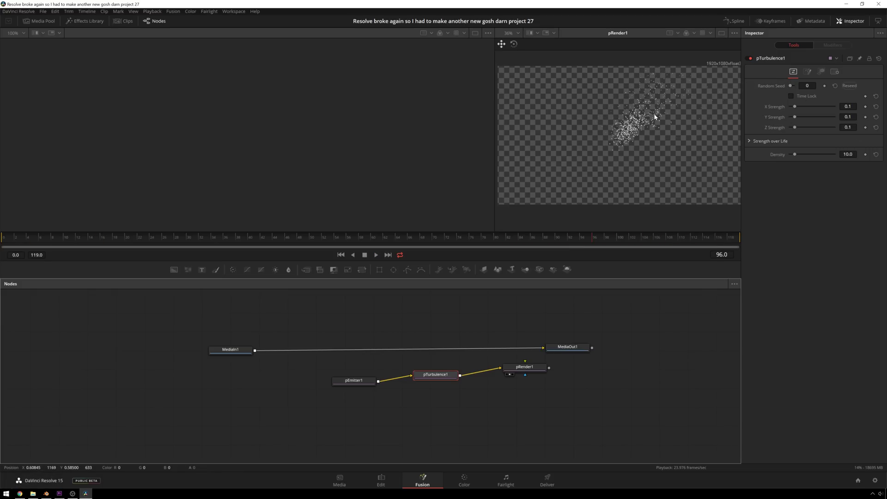
key(space)
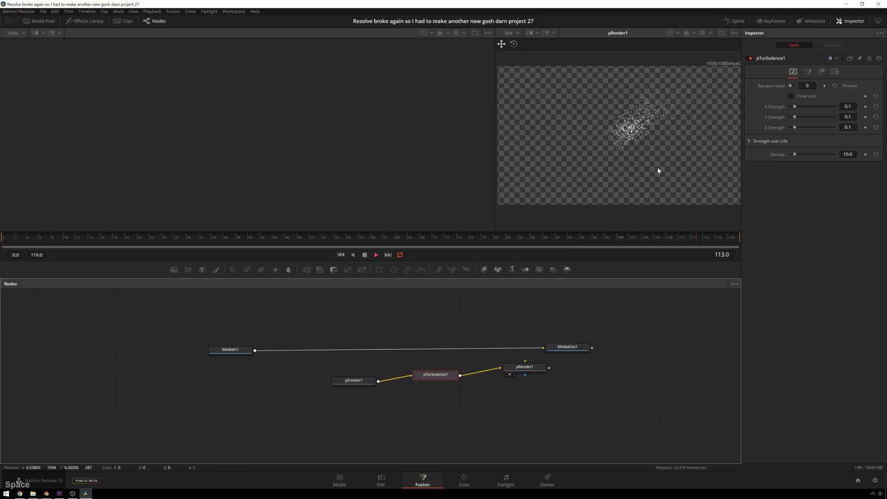
drag(796, 110, 802, 108)
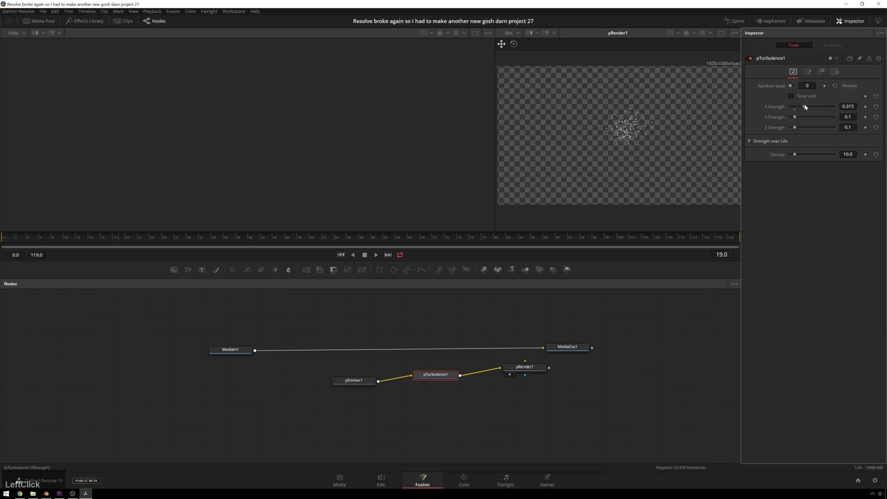
key(space)
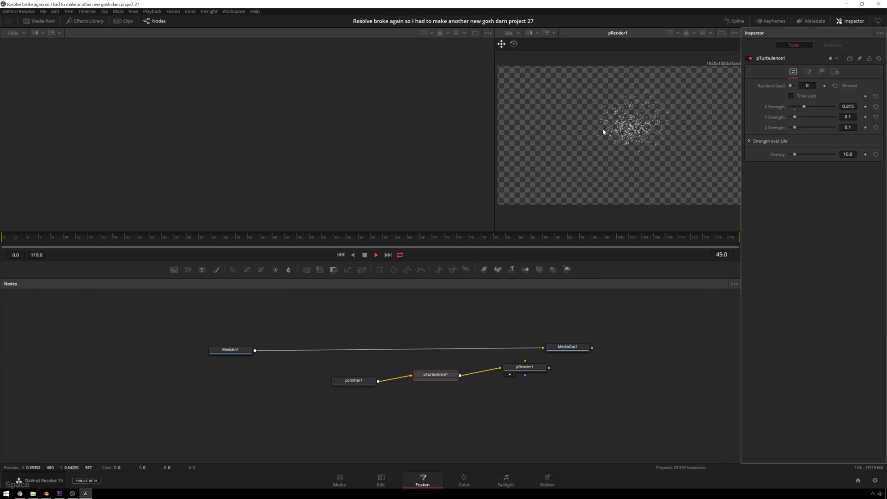
click(804, 117)
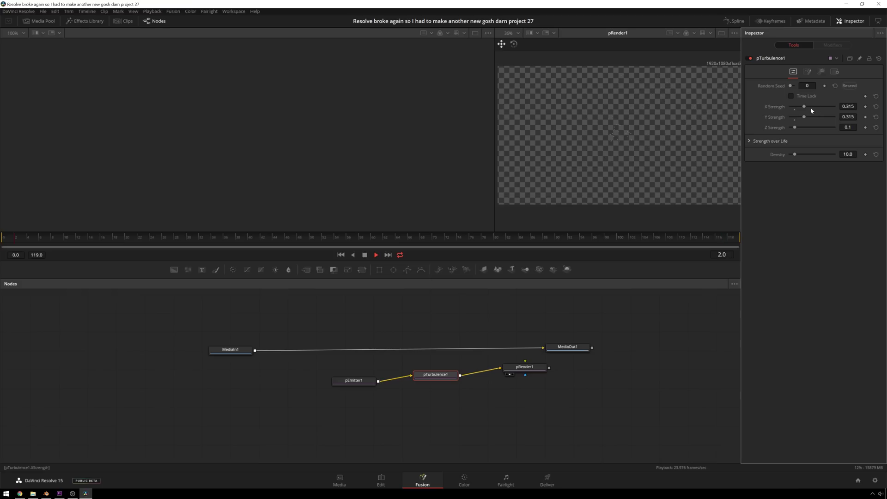
drag(804, 107, 801, 107)
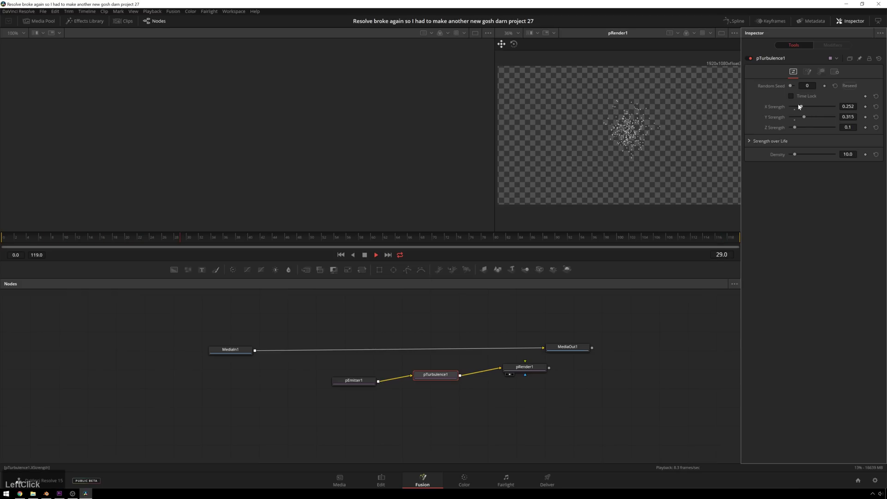
click(802, 128)
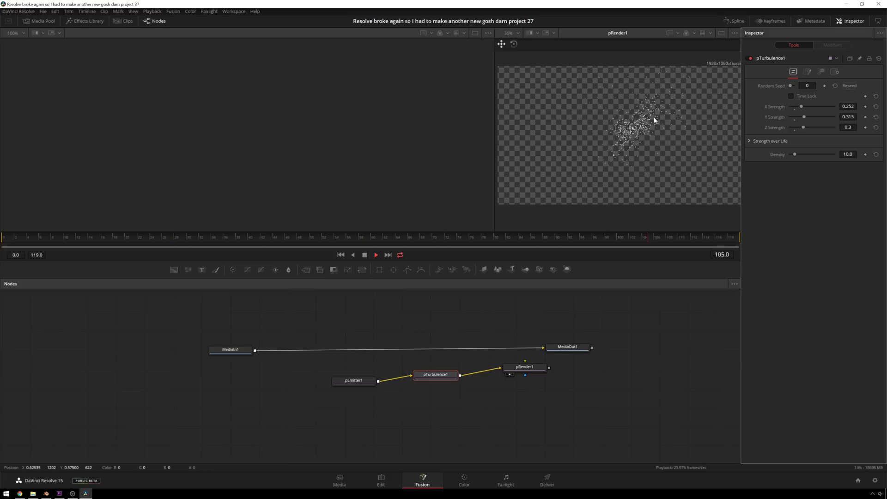
- Set the turbulence density to 7.9 and preview the jostled particles
key(space)
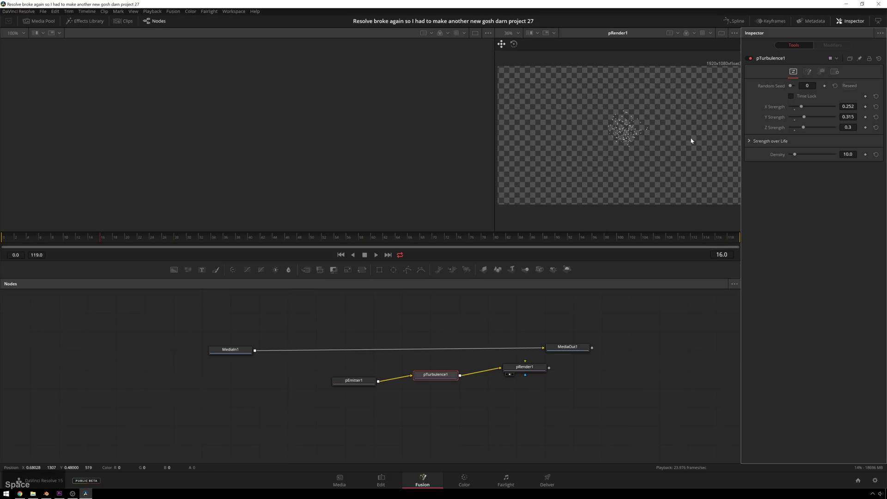
key(space)
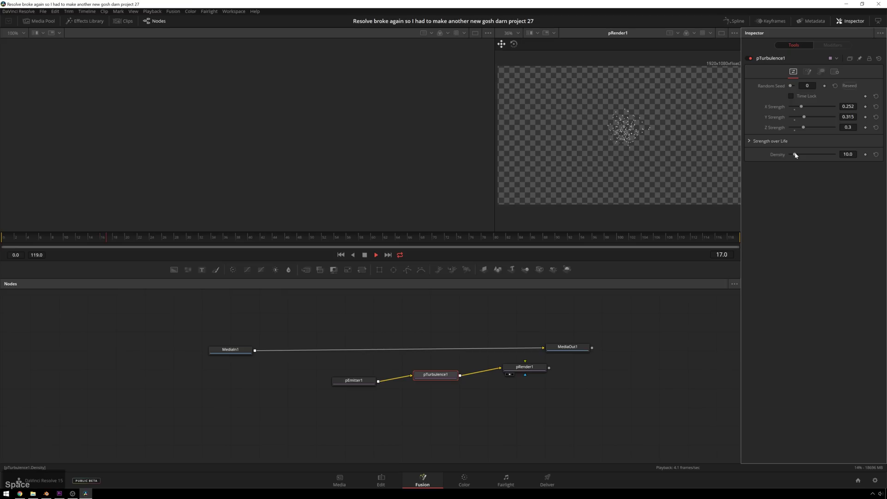
drag(796, 155, 804, 154)
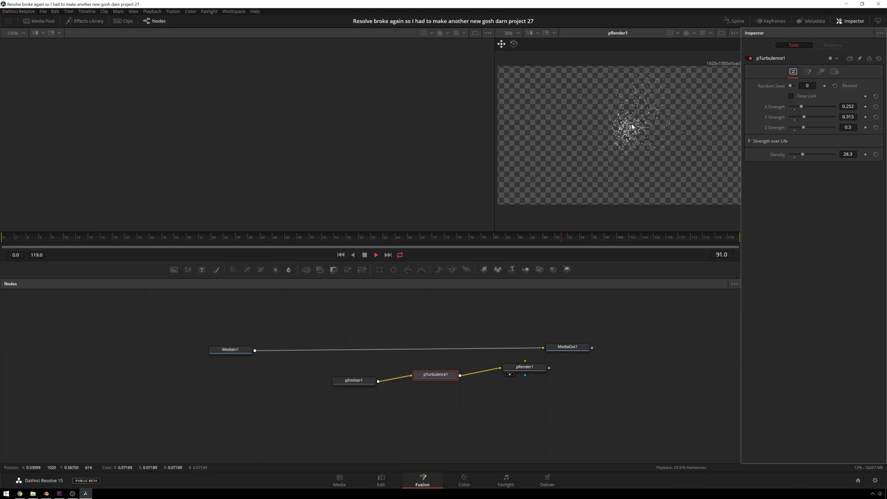
drag(802, 154, 778, 160)
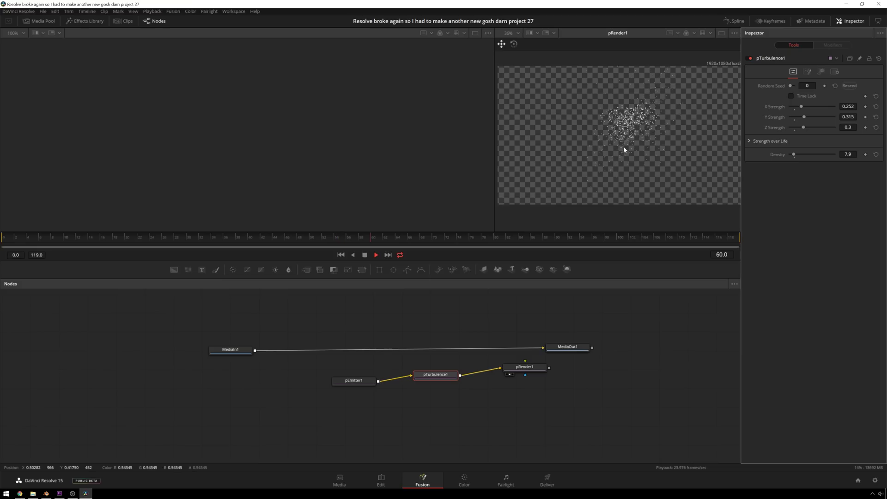
key(space)
- Raise pEmitter1's particle Number to 28.3 in its Controls and preview the denser particles
click(354, 379)
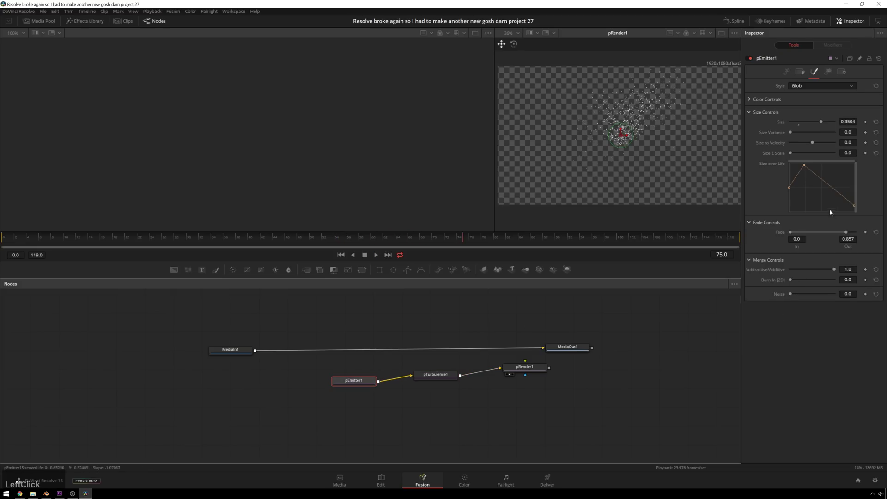
click(791, 72)
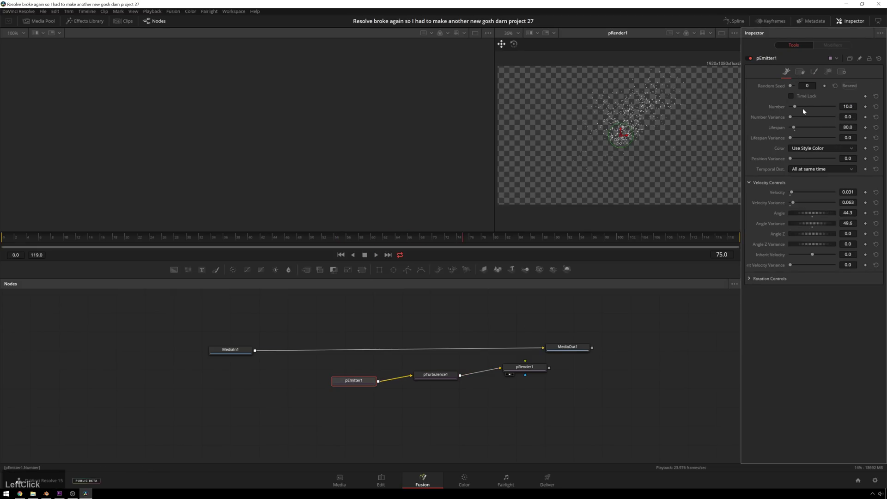
drag(802, 107, 804, 107)
key(space)
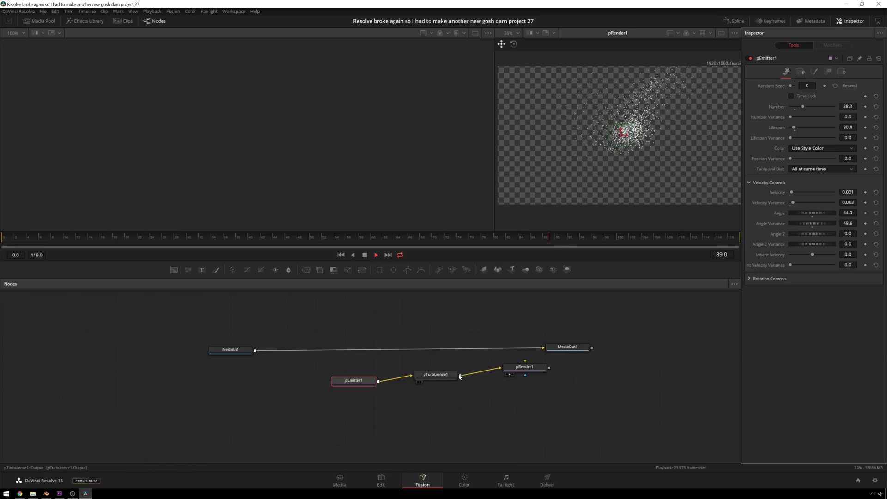
- Lower pTurbulence1's X and Y strengths to 0.189 and 0.283 and tidy the node layout
click(441, 375)
drag(442, 375, 428, 389)
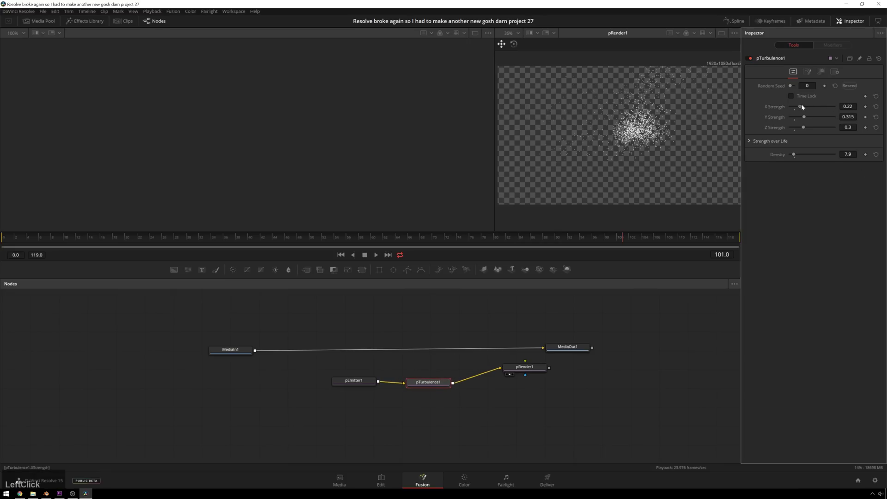
drag(802, 106, 799, 107)
key(space)
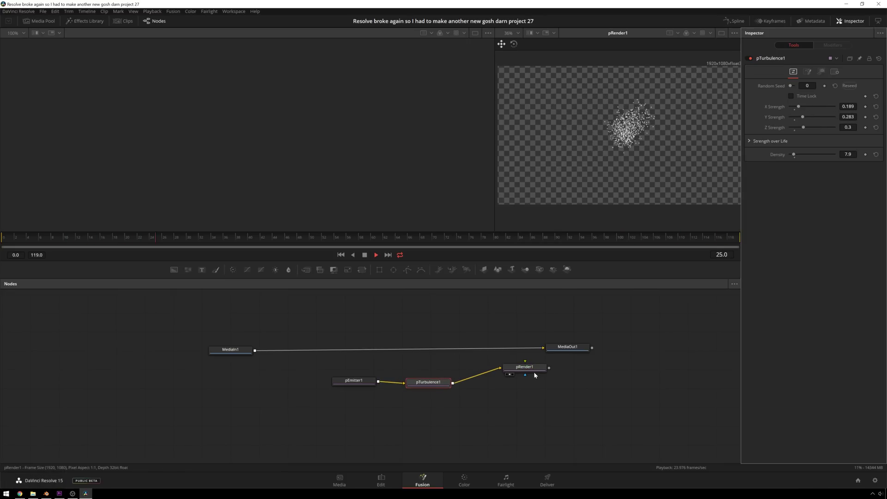
drag(527, 371, 576, 381)
click(457, 383)
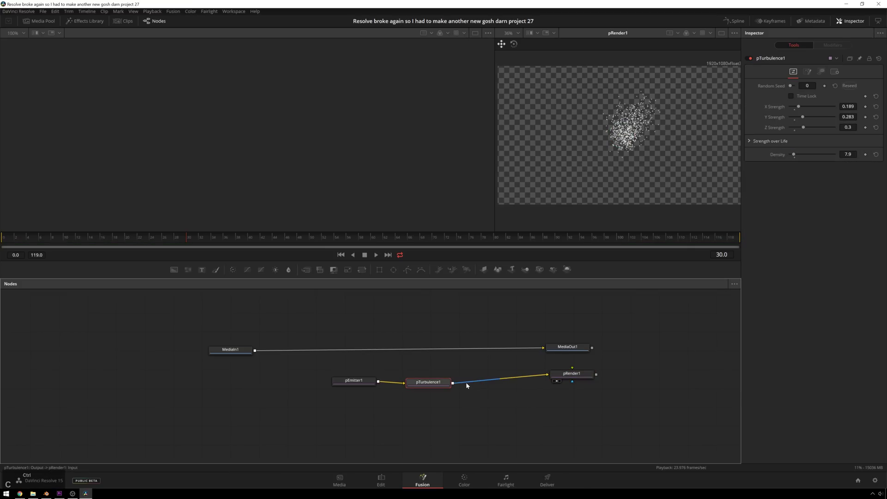
- Paste pTurbulence1_1 after pTurbulence1 with Y strength 0.22, Z 0.157 and density 18.9
key(ctrl+v)
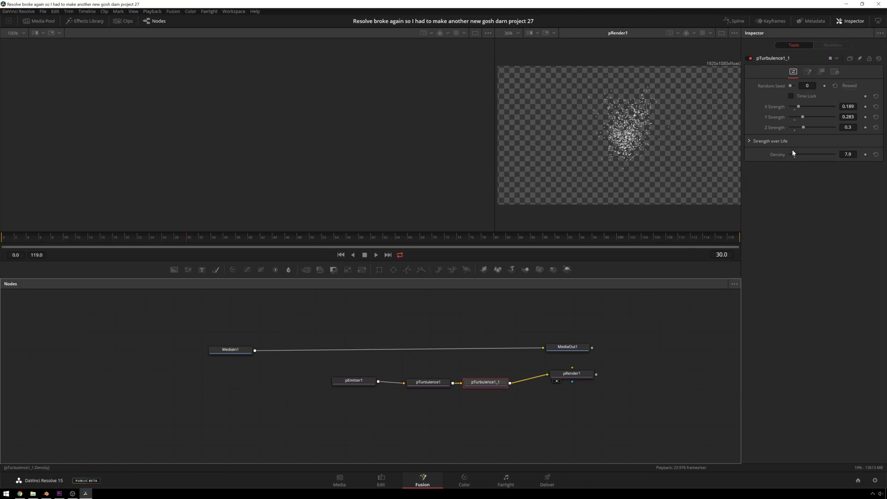
click(802, 117)
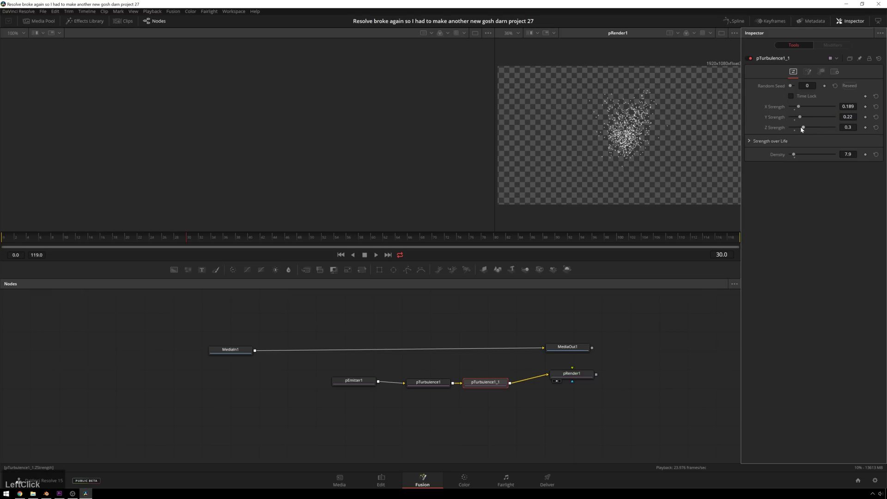
drag(802, 128, 801, 154)
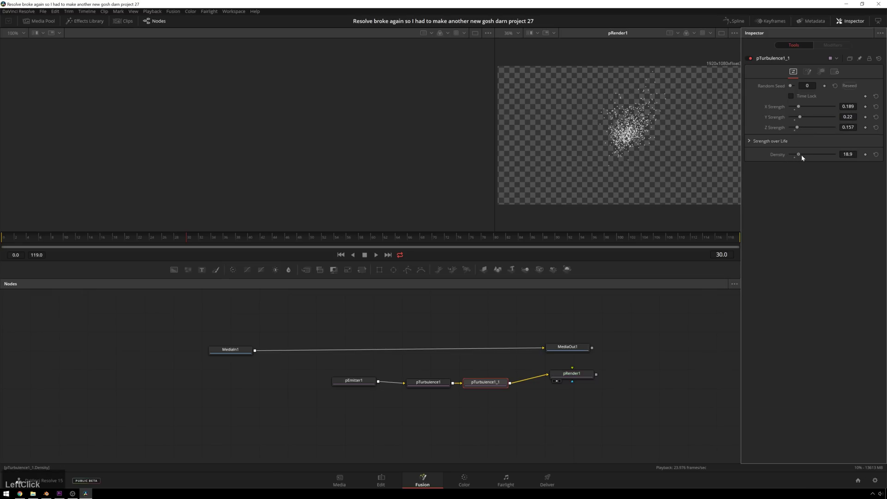
key(space)
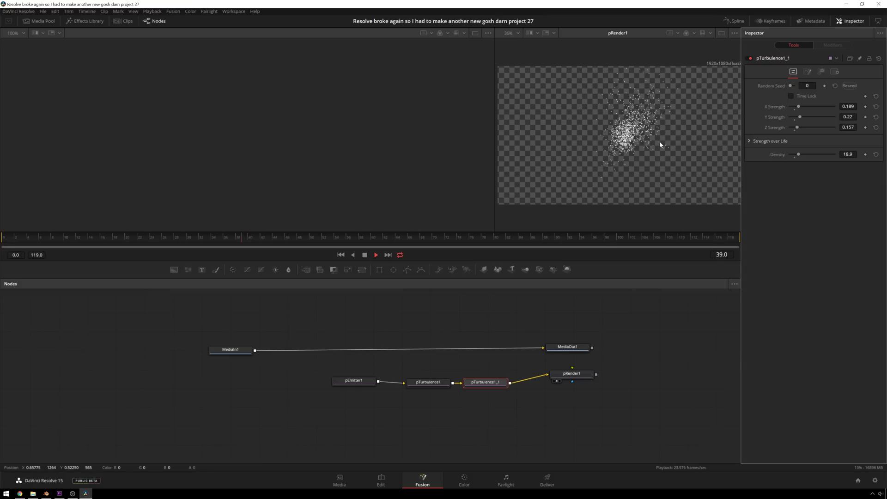
key(space)
- Add a pVortex node from Add Tool > Particles and drop it on the link before pRender1
right_click(554, 396)
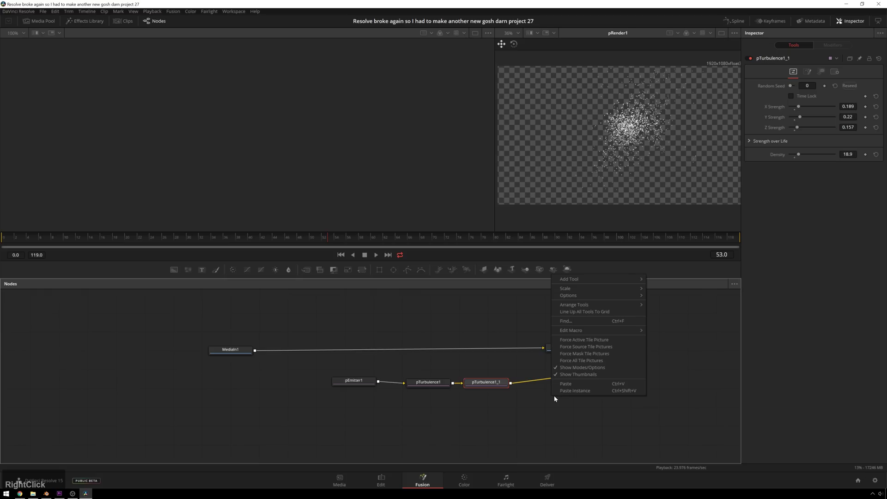
mouse_move(619, 279)
mouse_move(686, 415)
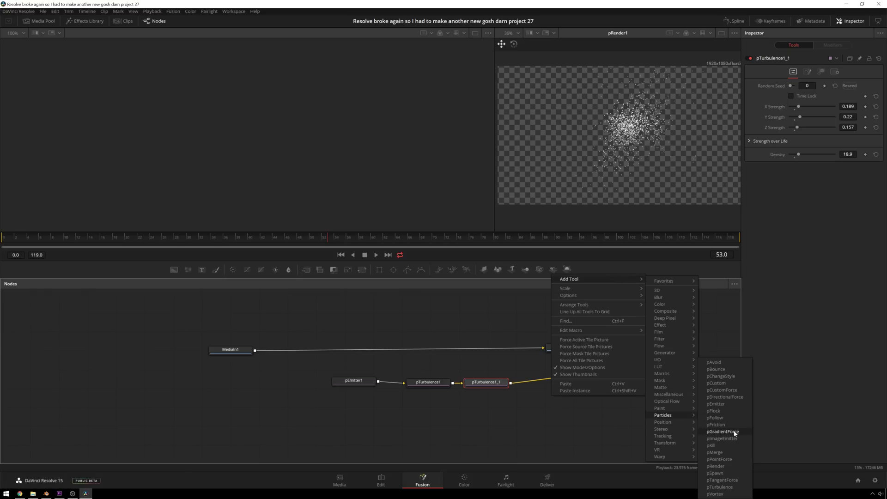
click(734, 495)
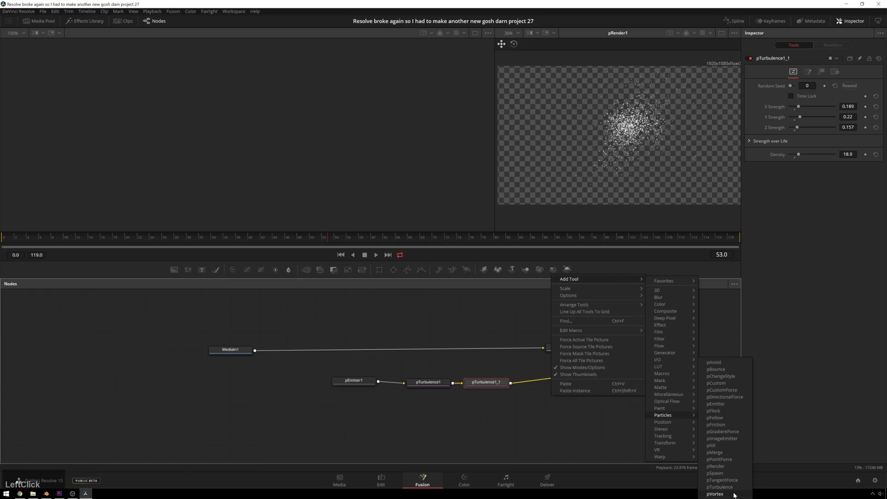
drag(569, 400, 556, 380)
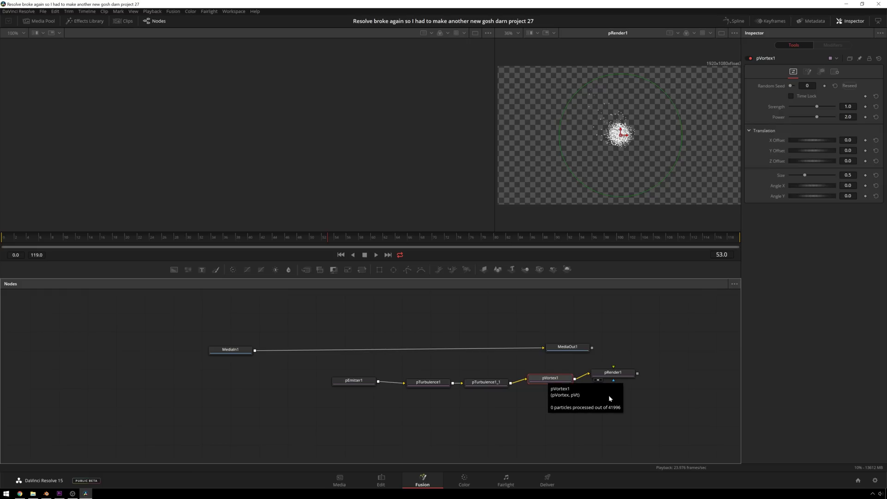
key(space)
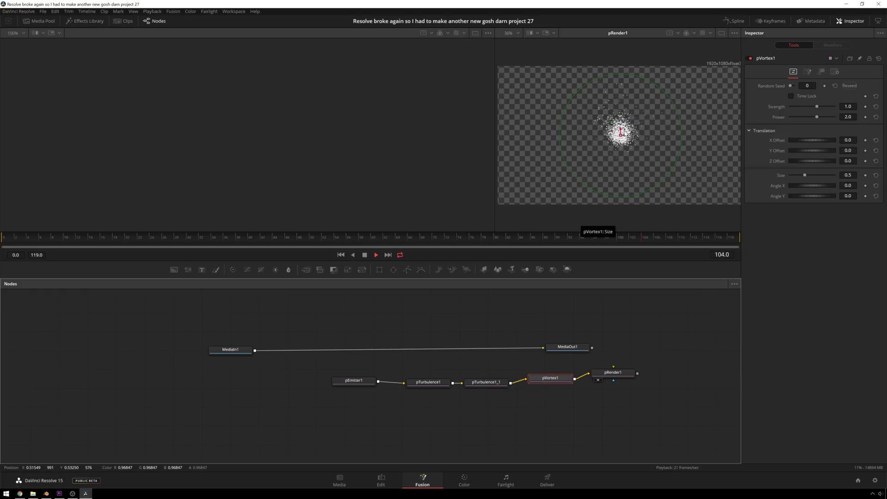
- Move the vortex centre right to an X offset of 0.1774
drag(621, 135, 671, 138)
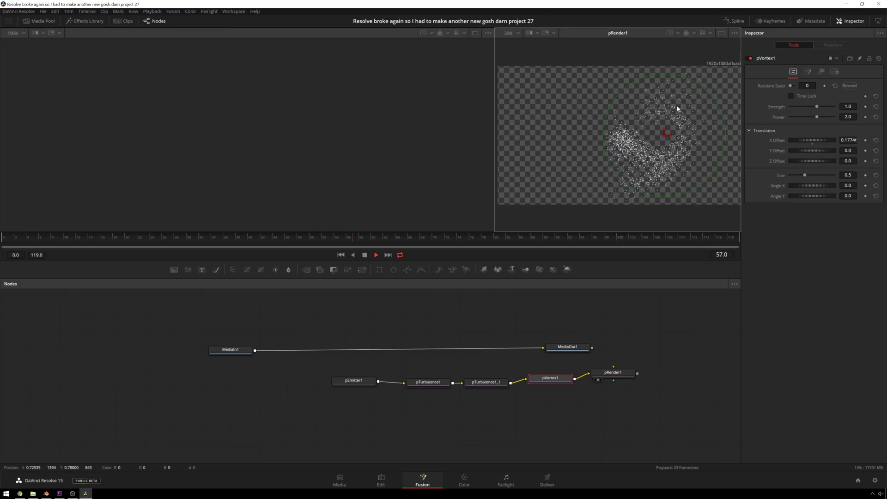
key(space)
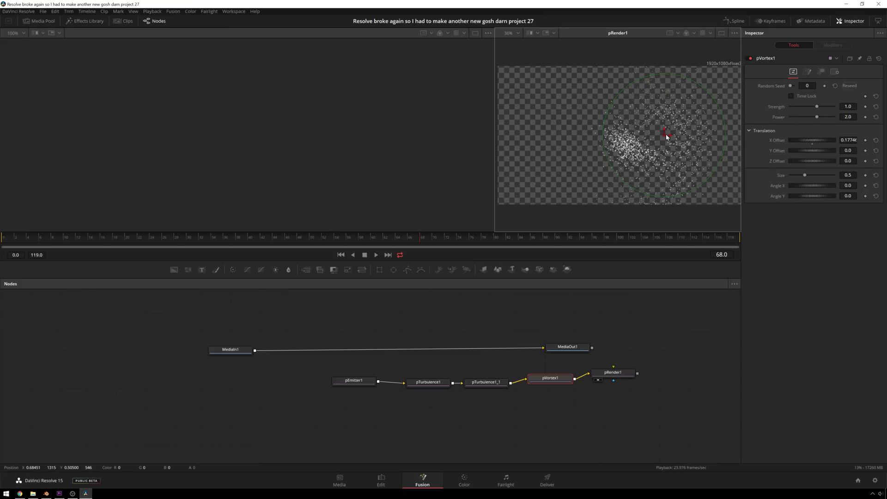
key(space)
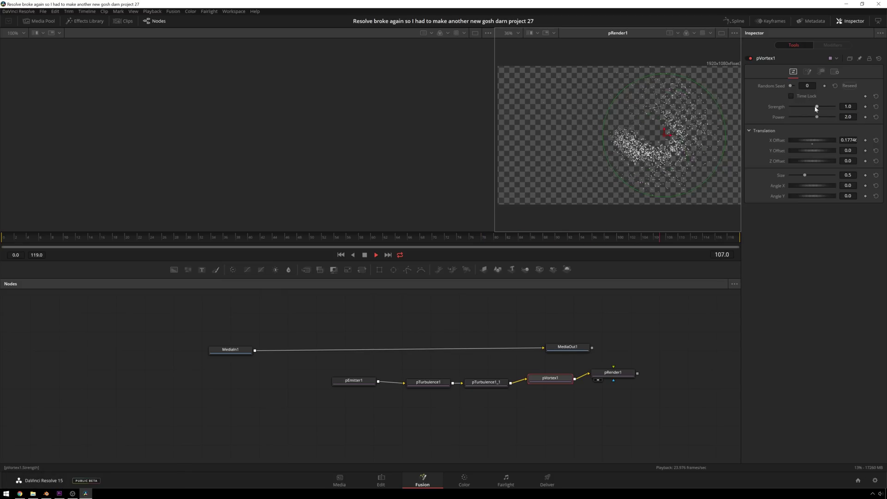
- Try vortex strengths such as -1.5 and about 0.87, previewing the swirl each time
drag(817, 107, 843, 119)
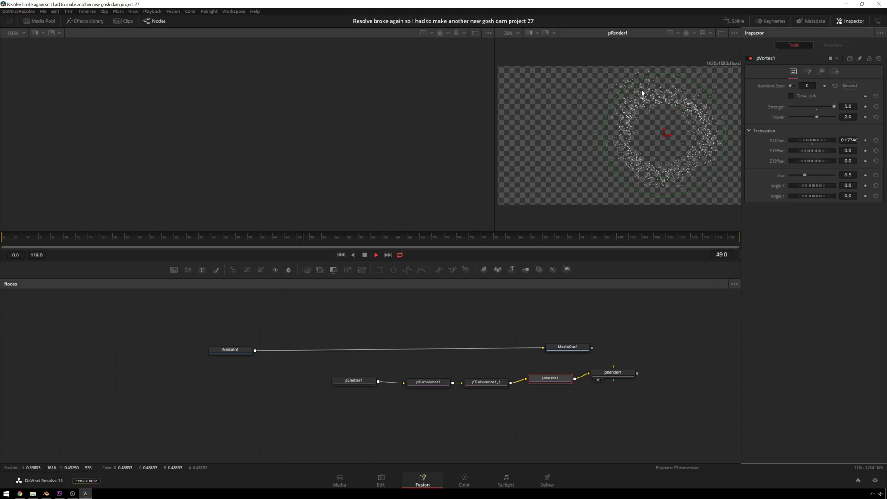
key(space)
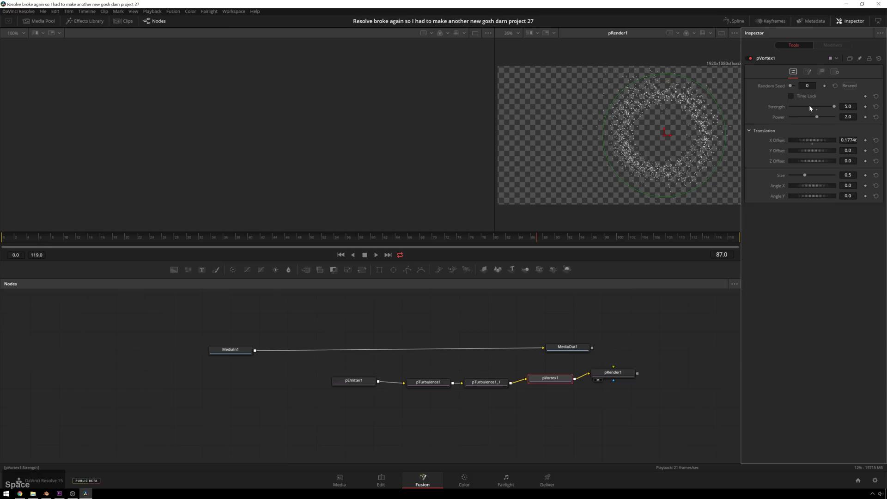
click(796, 107)
key(space)
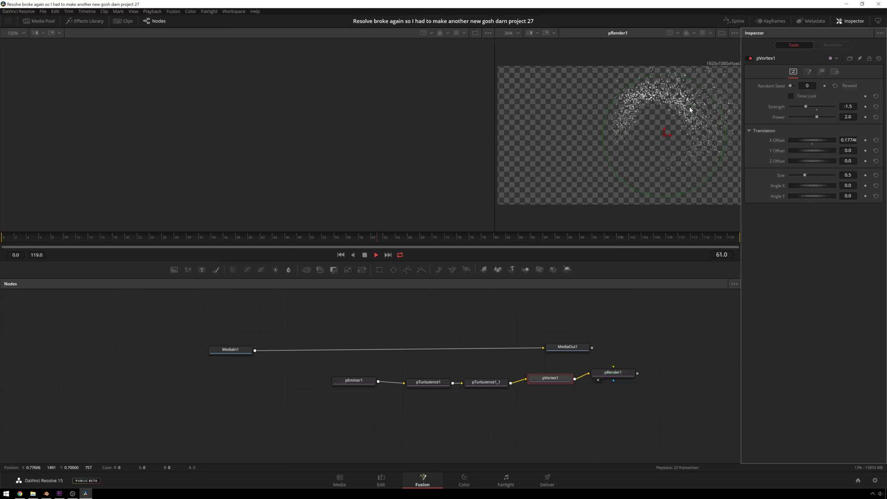
key(space)
drag(804, 108, 820, 109)
key(space)
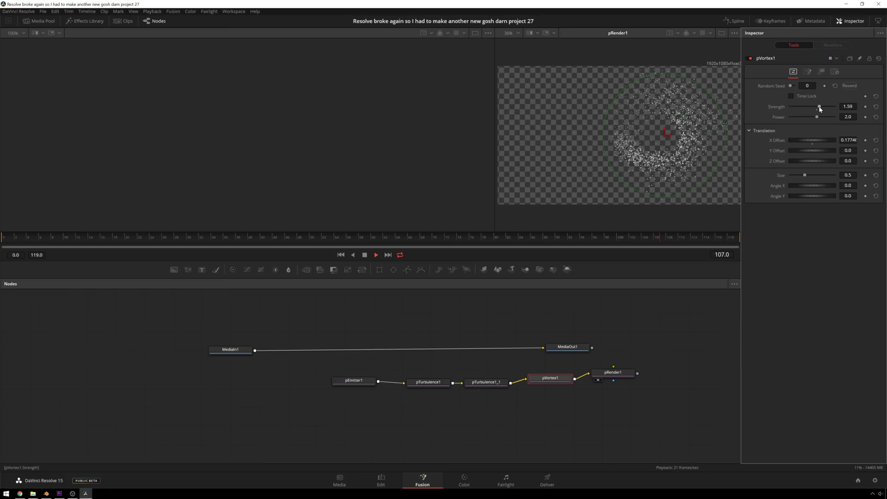
- Test vortex power from -0.2 up to 7.0, settle on 2.5, and return strength to 1.0
drag(820, 109, 822, 109)
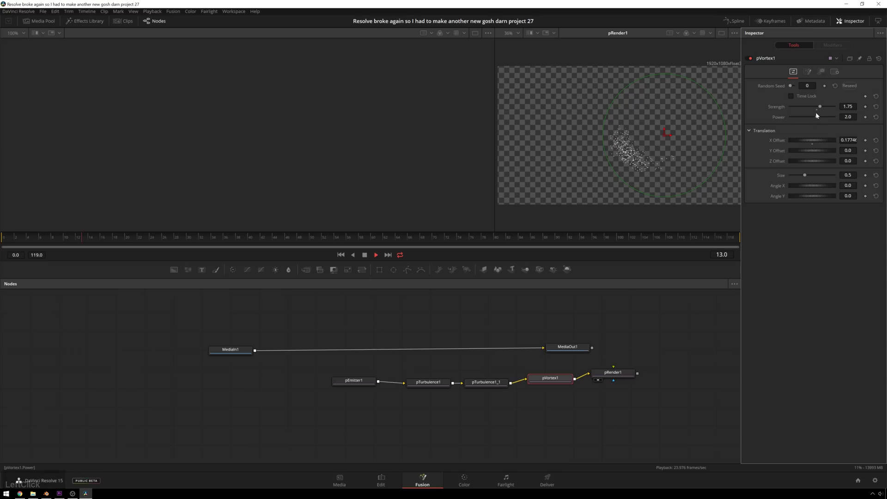
click(808, 118)
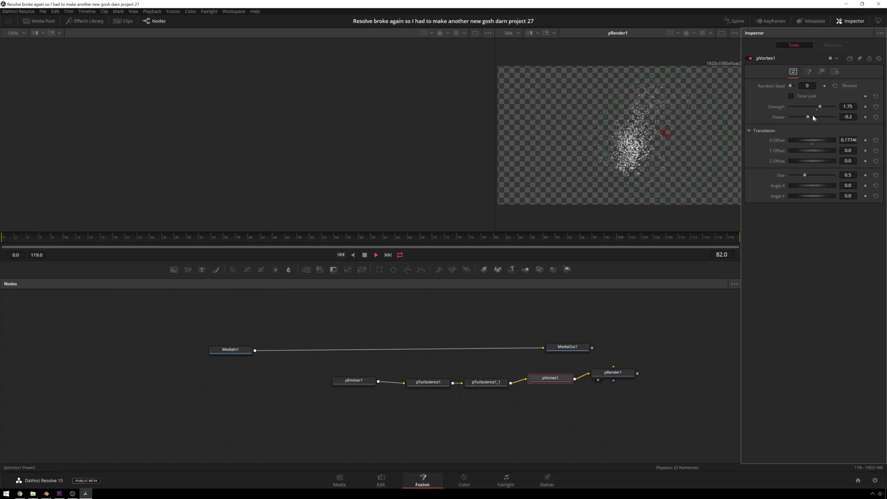
click(816, 117)
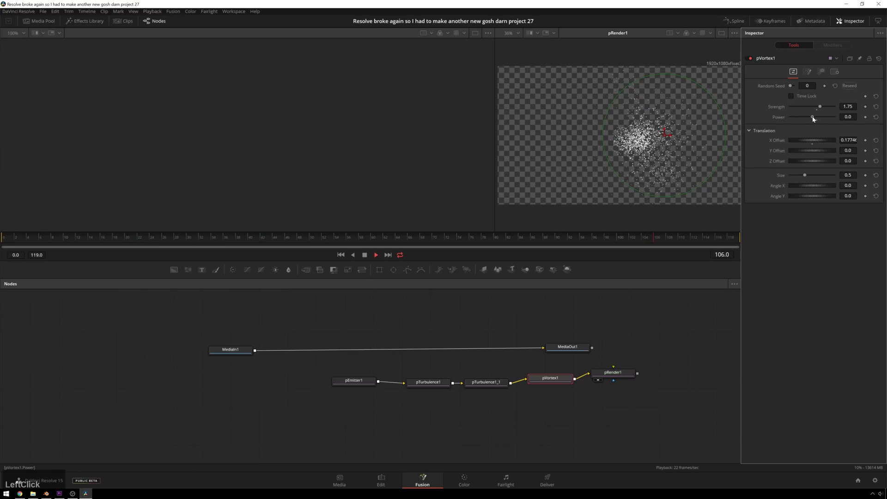
drag(813, 119, 815, 118)
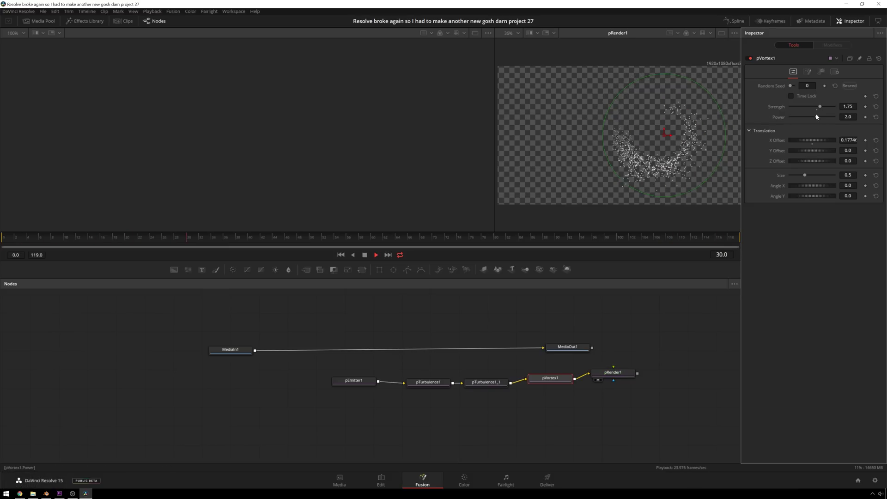
drag(818, 117, 830, 122)
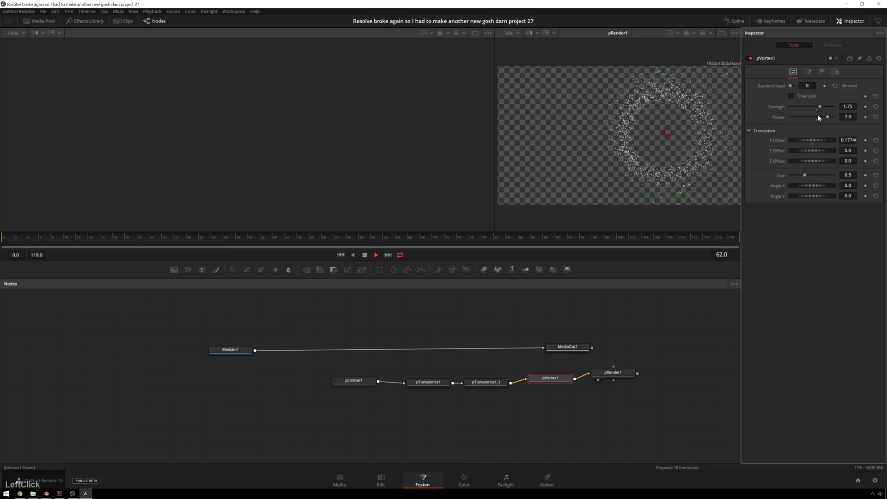
key(space)
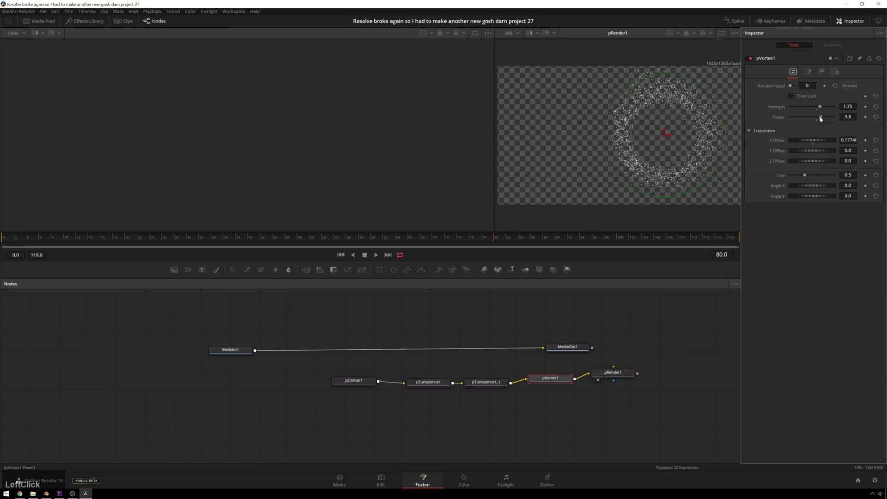
drag(821, 119, 818, 118)
key(space)
click(817, 107)
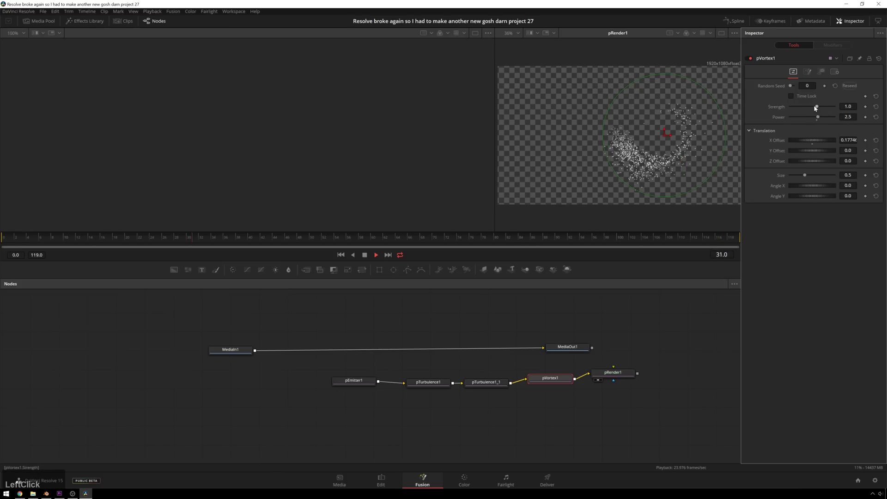
- Shift the vortex centre to X offset 0.2676 and enlarge its size to 0.661
drag(671, 134, 692, 130)
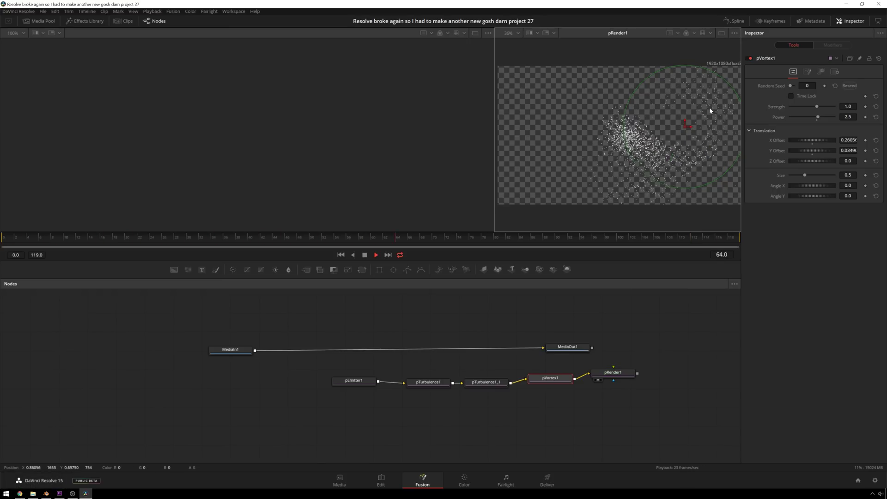
click(689, 128)
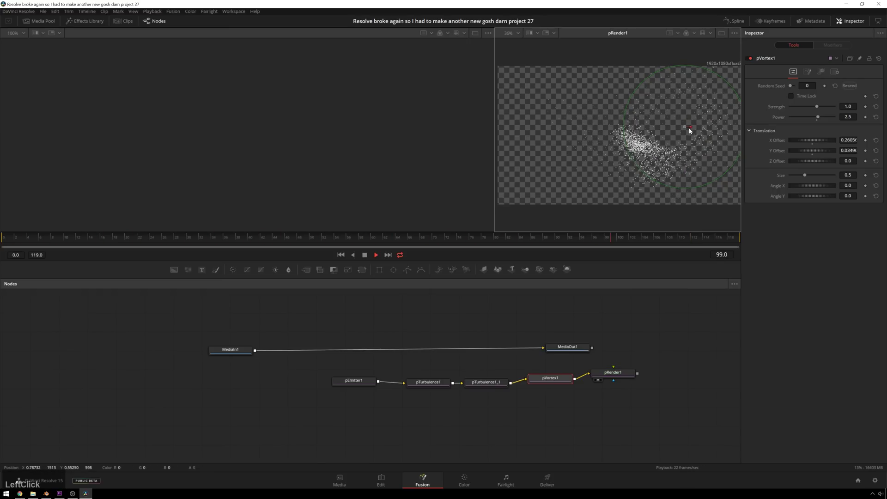
key(space)
click(807, 177)
key(space)
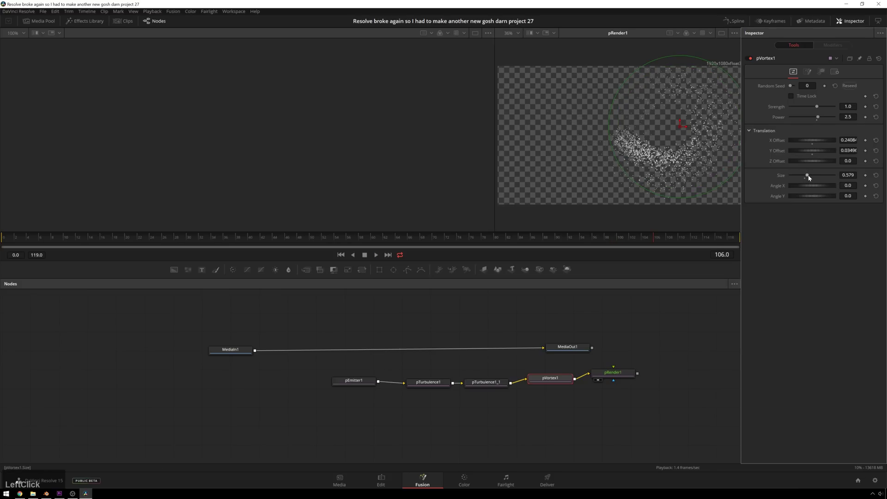
drag(807, 177, 811, 176)
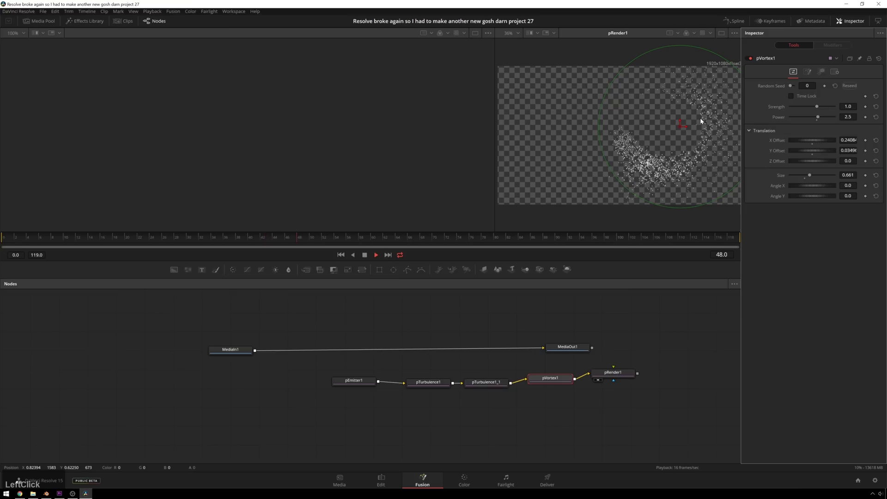
click(679, 124)
drag(685, 131, 692, 134)
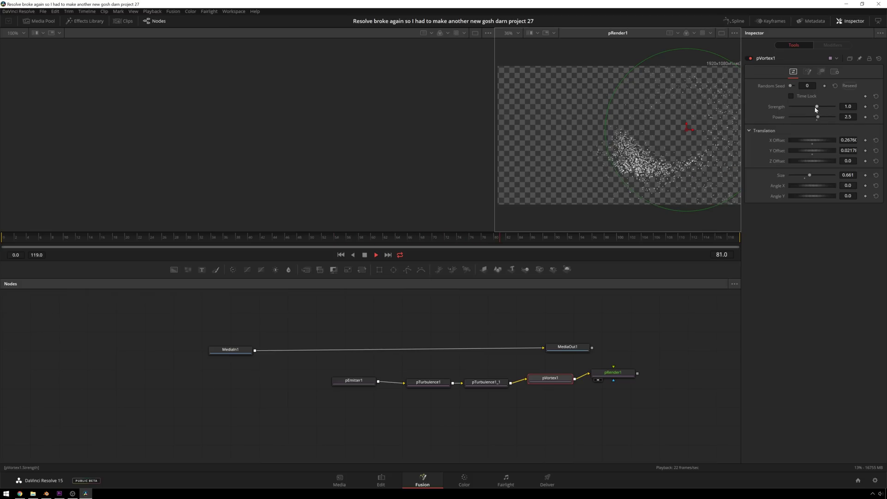
click(664, 194)
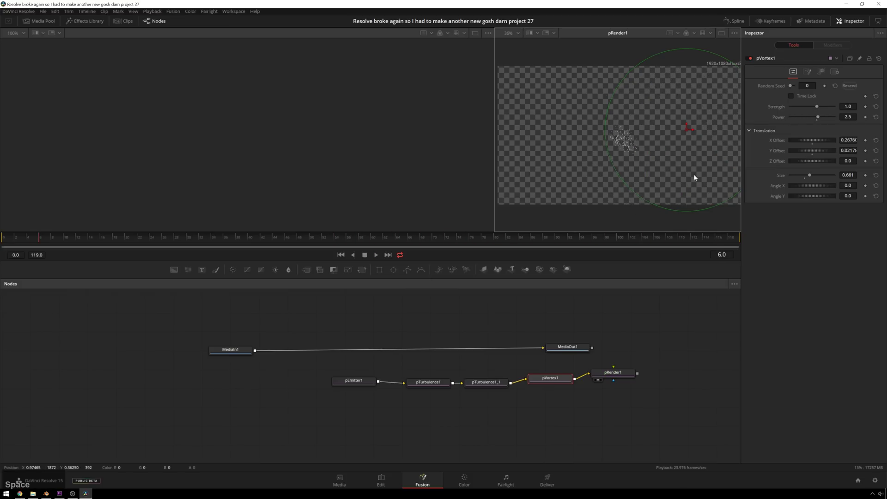
- Move the five particle nodes down-left and show pEmitter1's Style settings
click(612, 328)
click(613, 373)
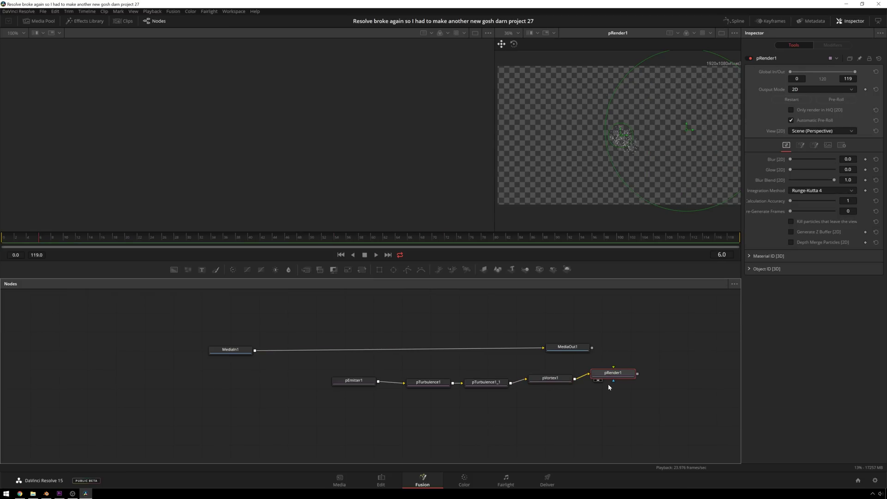
drag(613, 373, 617, 384)
drag(636, 447, 198, 420)
click(200, 412)
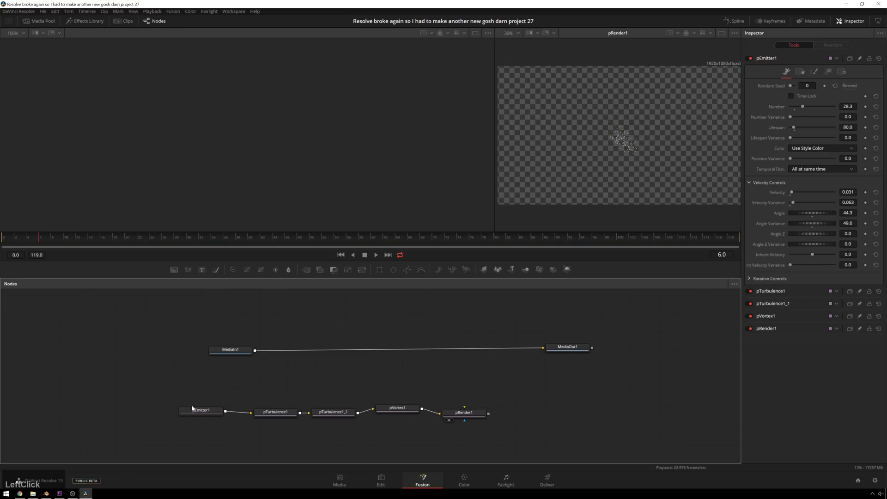
click(814, 73)
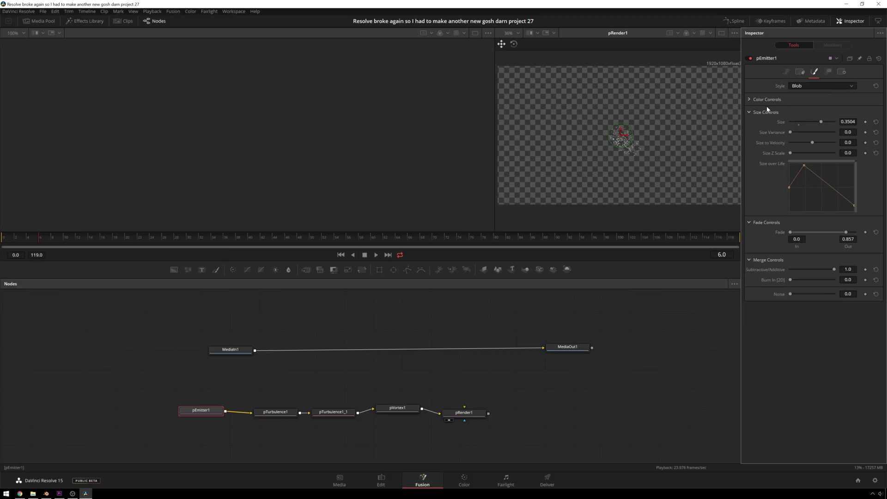
- Reselect the whole particle node chain and move it up and left
click(477, 416)
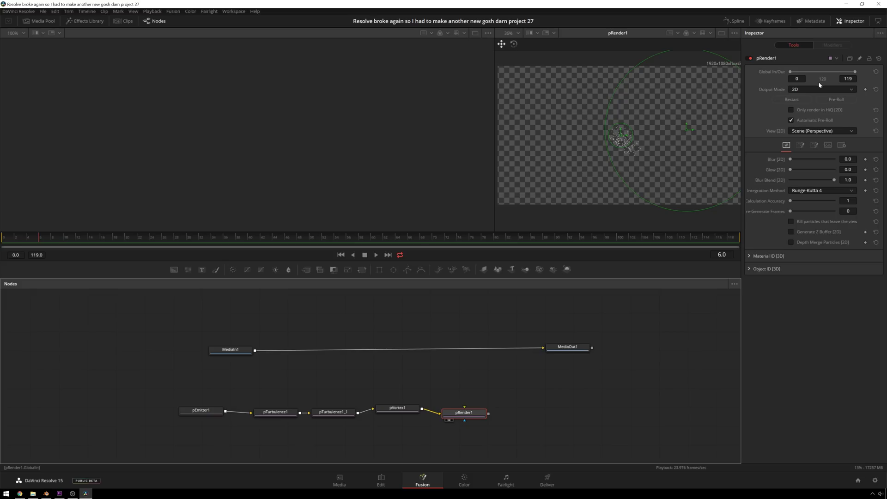
drag(497, 427, 172, 400)
drag(201, 411, 170, 406)
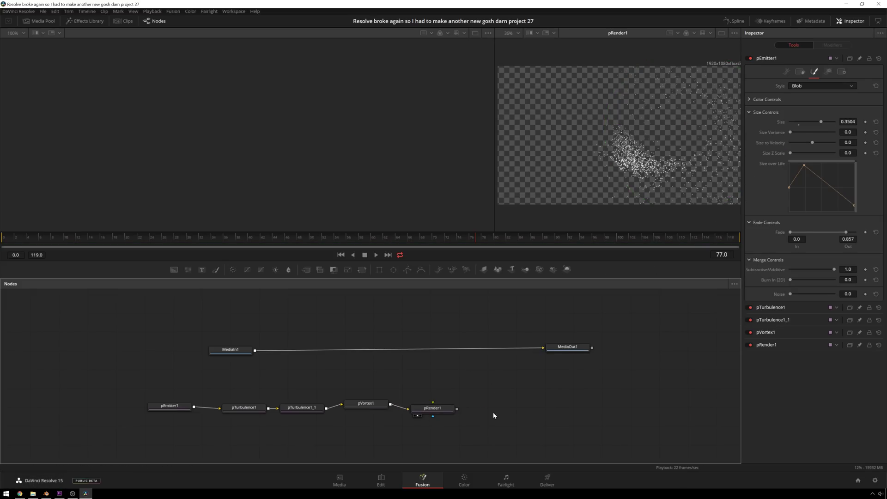
- Insert a Merge node after MediaIn1 via the 'merge' tool search and slide it along the link
drag(231, 351, 213, 349)
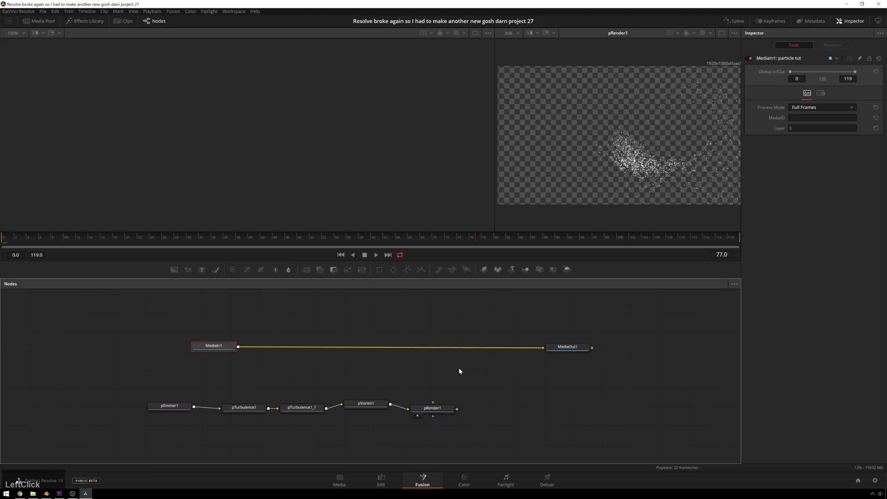
key(ctrl+space)
text(pr)
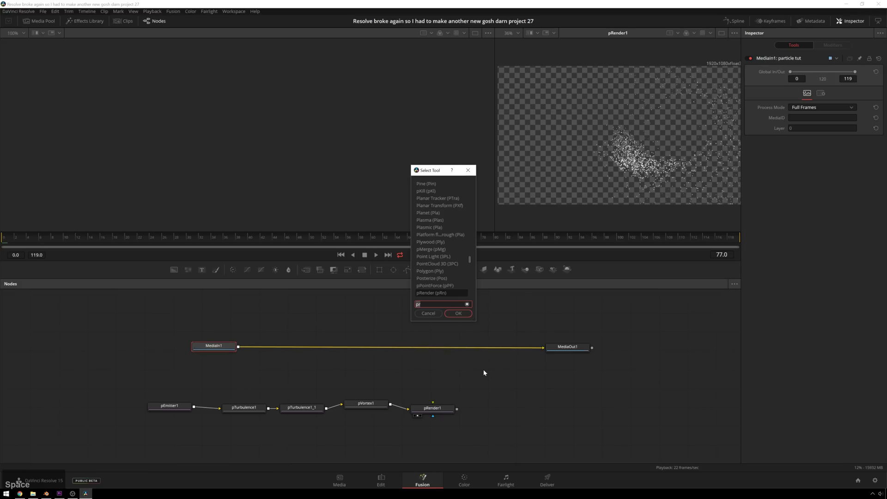
key(BackSpace)
key(BackSpace)
text(merge)
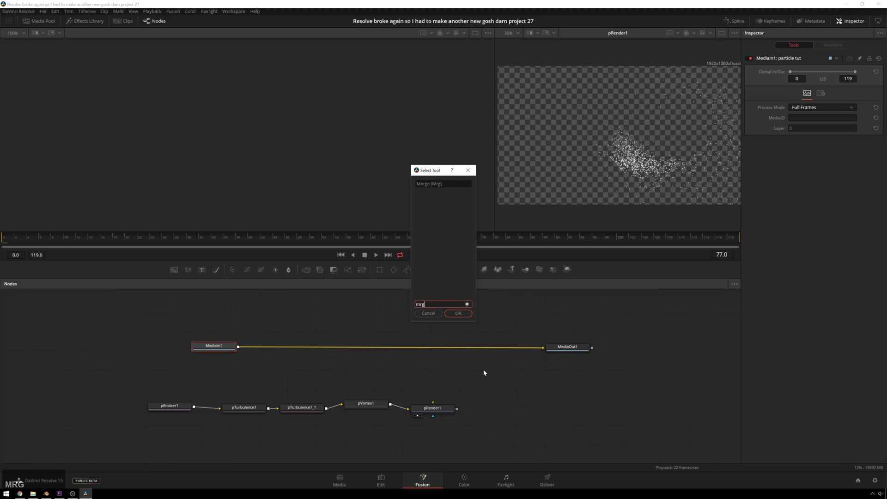
key(Return)
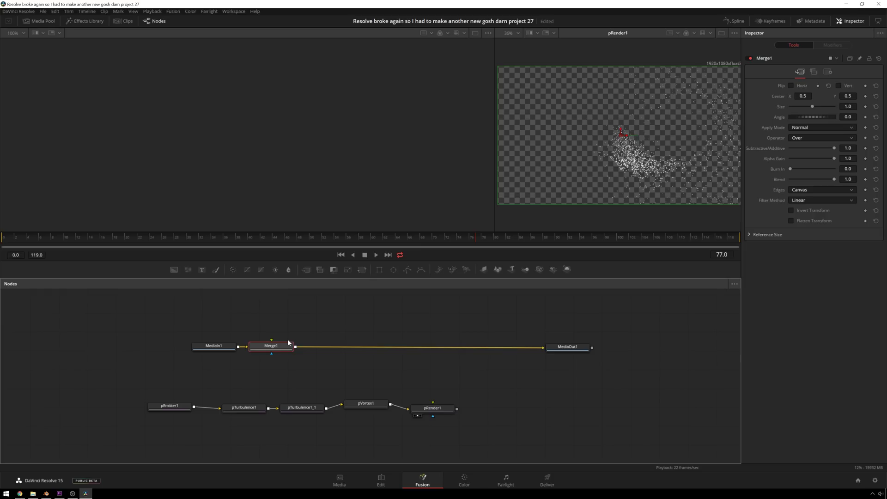
drag(289, 344, 464, 346)
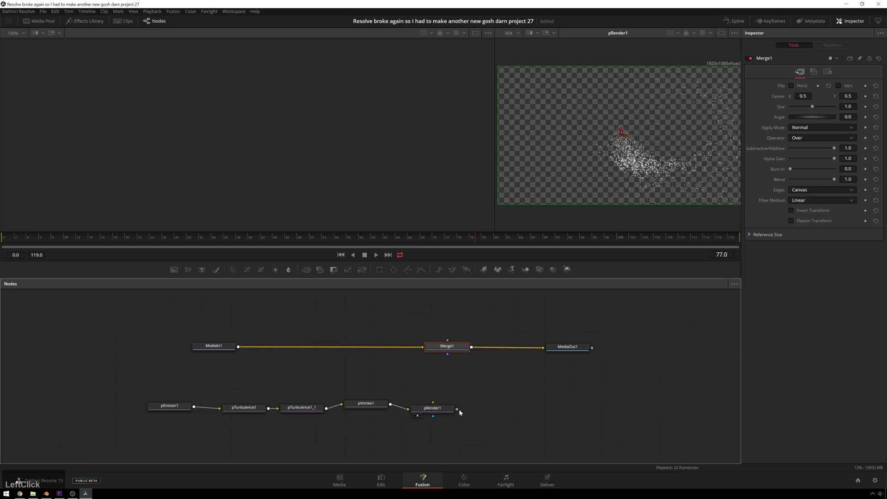
- Connect pRender1 to Merge1's Foreground and view MediaOut1 in the viewer
drag(457, 409, 458, 353)
click(470, 364)
click(573, 353)
key(2)
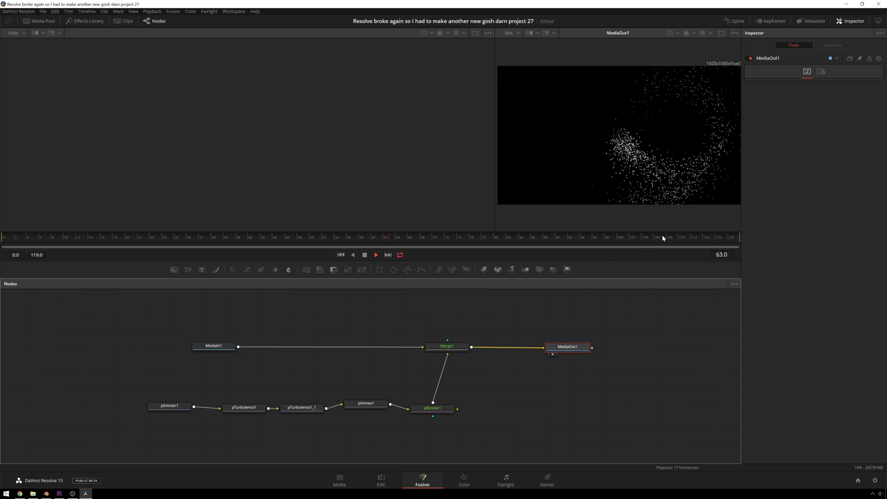
key(space)
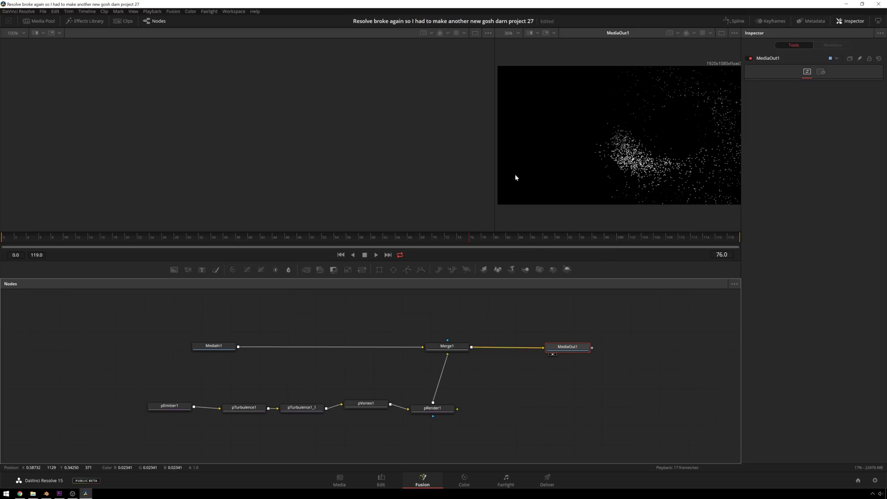
- Widen the output preview and add a Transform node using the 'xf' tool search
drag(492, 226, 395, 227)
drag(433, 446, 156, 383)
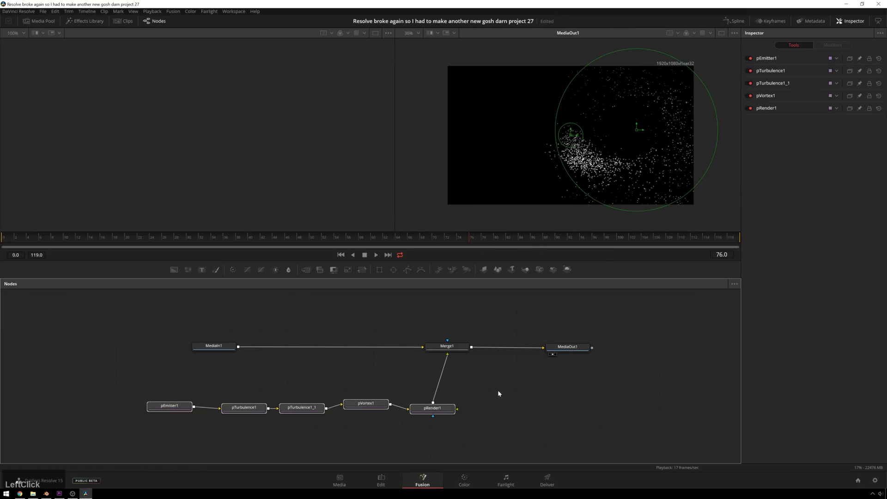
click(580, 445)
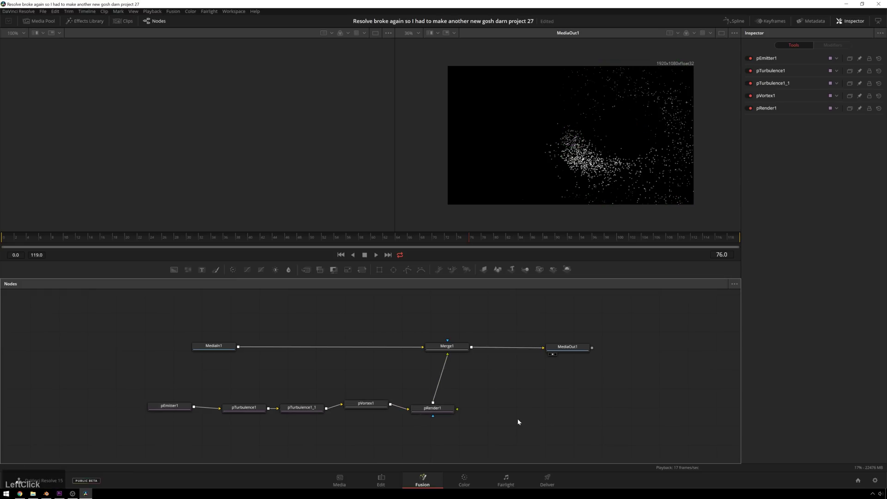
key(shift+space)
text(mrg)
key(BackSpace)
key(BackSpace)
key(BackSpace)
text(xf)
key(Return)
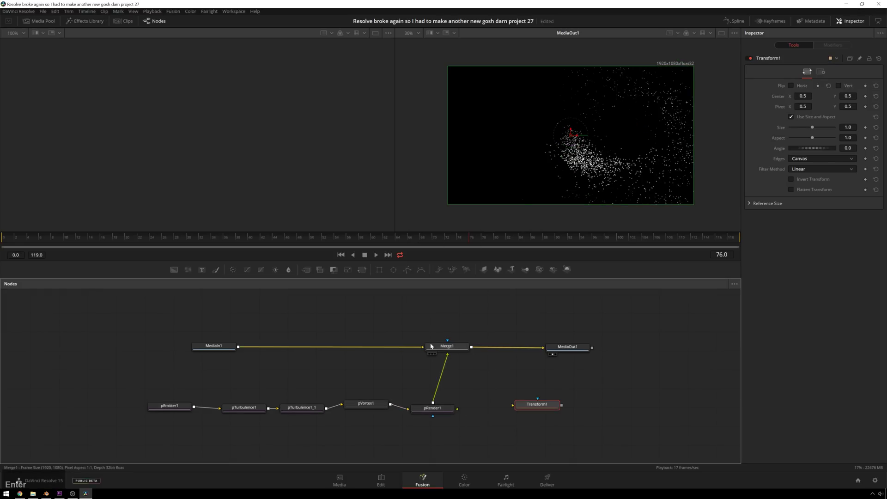
- Paste a copy of Merge1 before MediaOut1 and feed pRender1 into Transform1
click(448, 347)
key(ctrl+v)
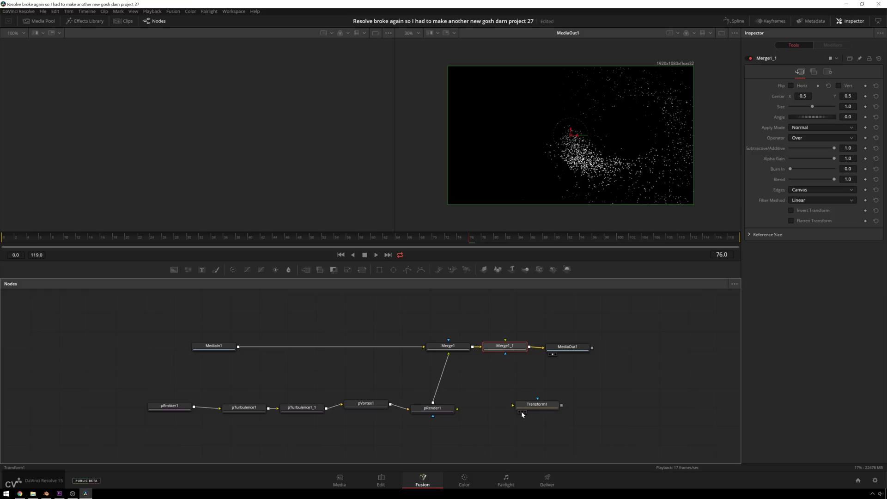
right_click(515, 406)
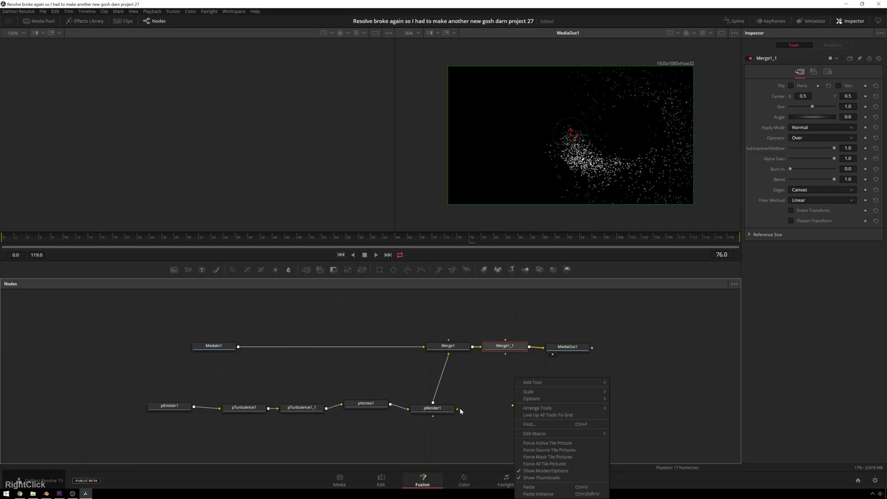
drag(459, 409, 507, 343)
- Set Transform1's rotation angle to 180 degrees
click(544, 407)
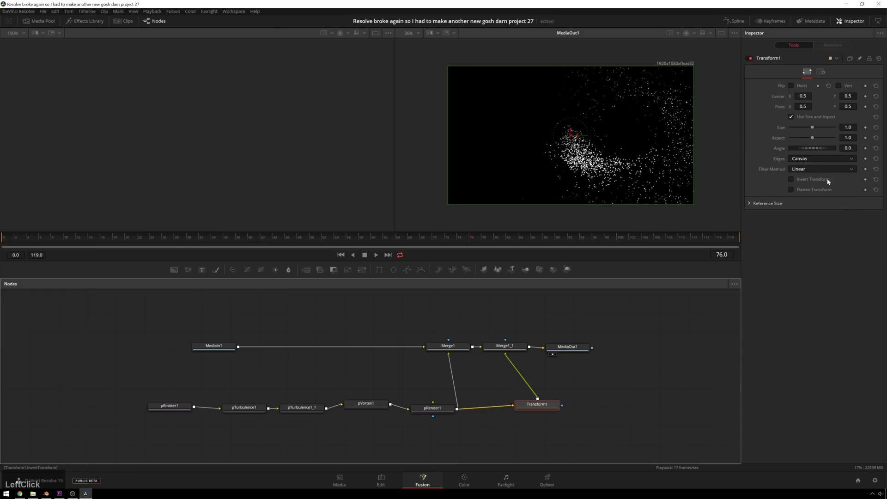
click(848, 148)
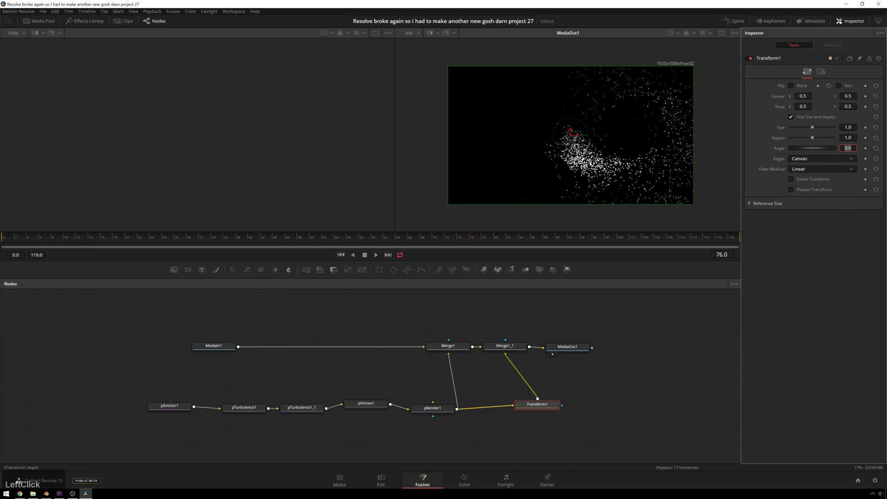
text(180)
key(Return)
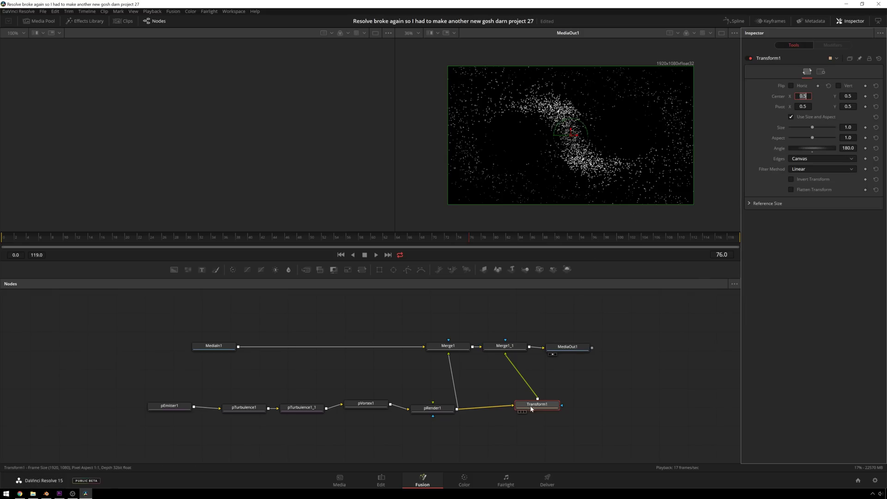
- Rearrange Transform1, Merge1_1 and MediaOut1 and preview the mirrored swirl
drag(547, 406, 525, 405)
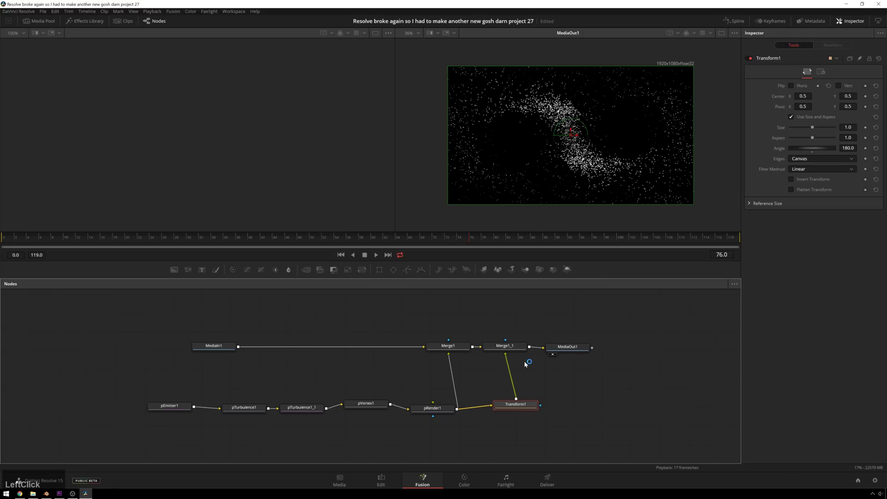
drag(515, 351, 516, 347)
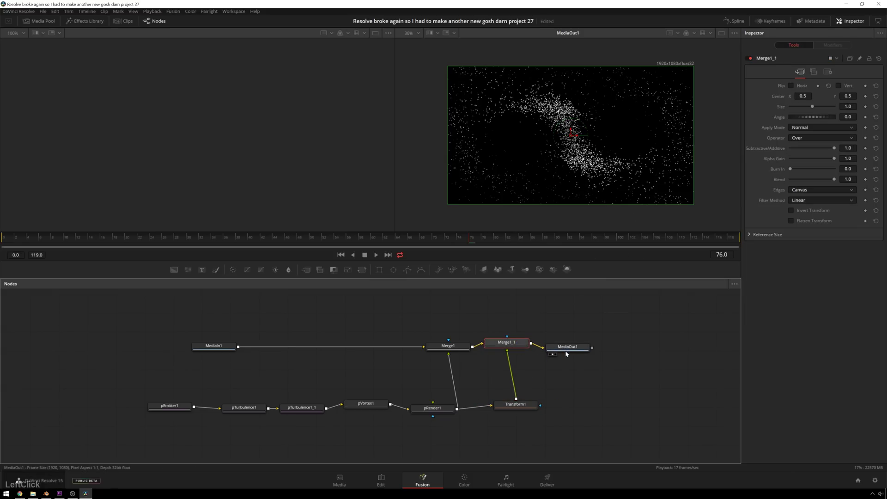
key(space)
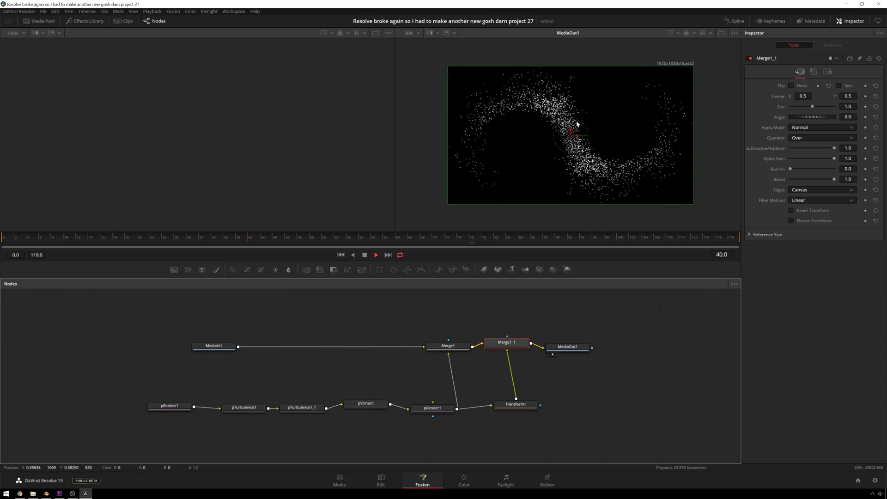
key(space)
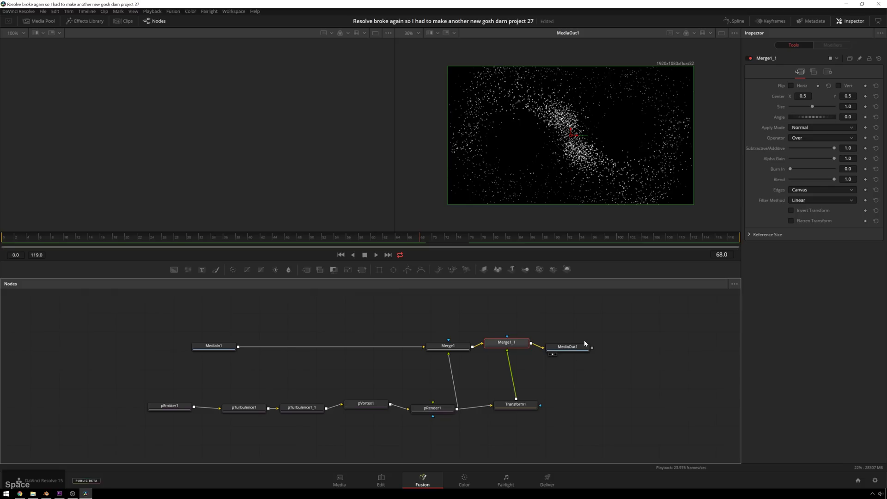
drag(576, 348, 658, 336)
drag(483, 346, 482, 353)
- Insert a Glow node after Merge1_1 and preview it playing
scroll(508, 370, right, 5)
key(shift+space)
text(trans)
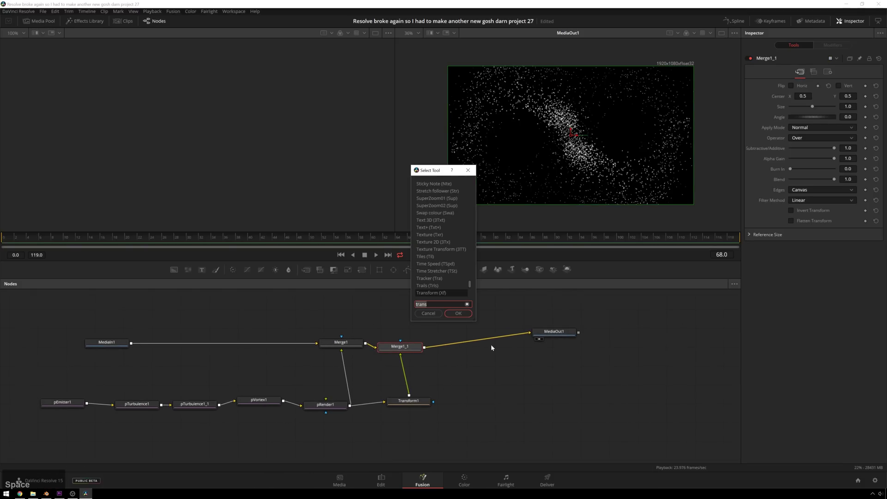
key(BackSpace)
key(BackSpace)
key(BackSpace)
key(BackSpace)
key(BackSpace)
text(glow)
key(Return)
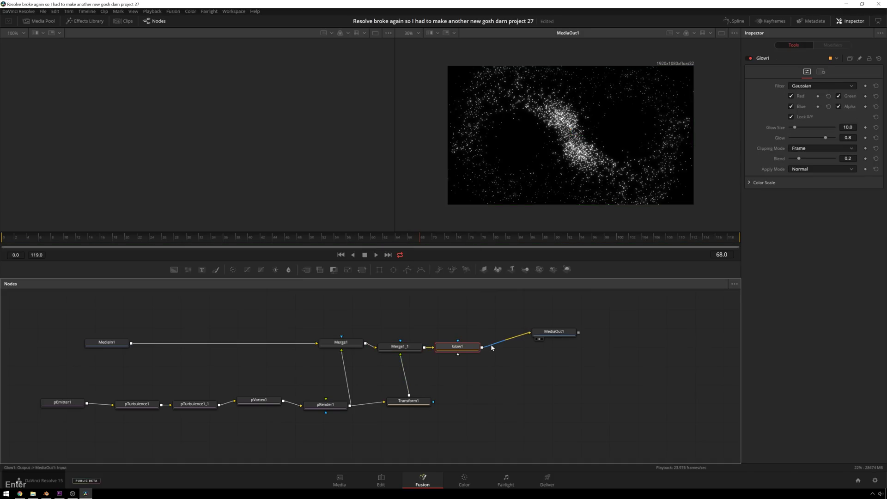
key(space)
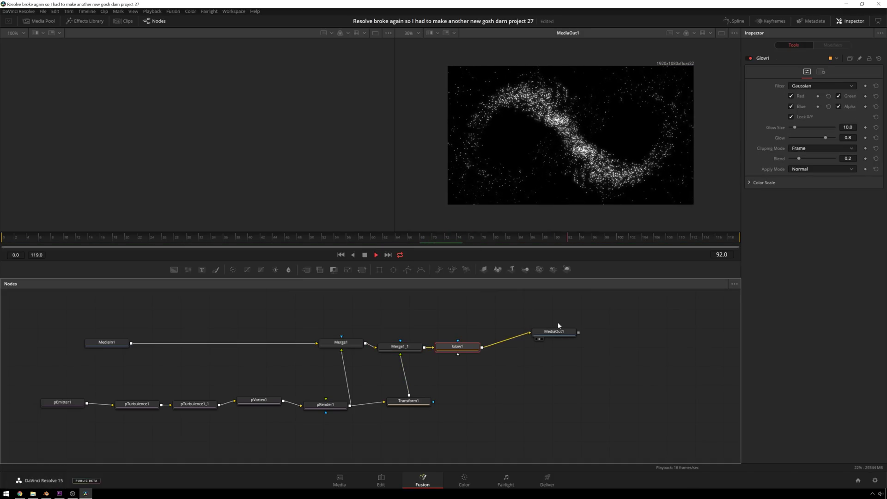
- Add a Soft Glow node after the Glow, lower its gain from 2.0 to 0.63, and preview
key(shift+space)
text(s)
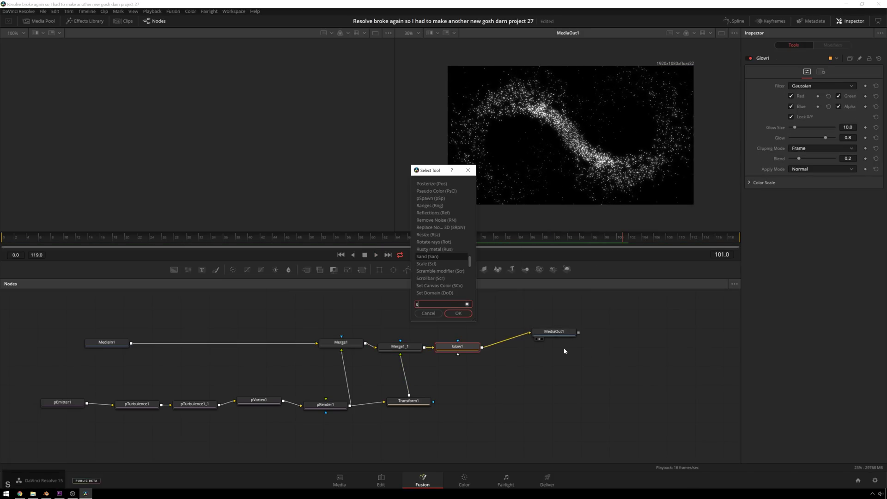
text(oft)
key(Return)
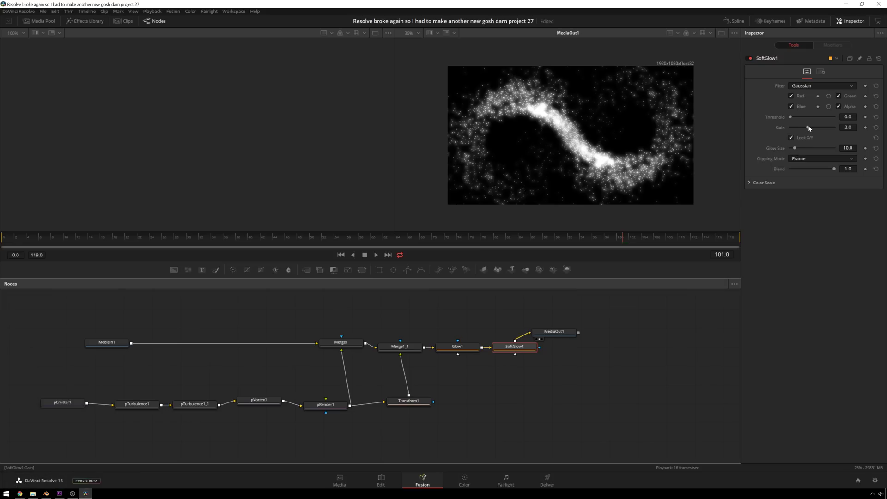
drag(809, 125, 796, 127)
key(space)
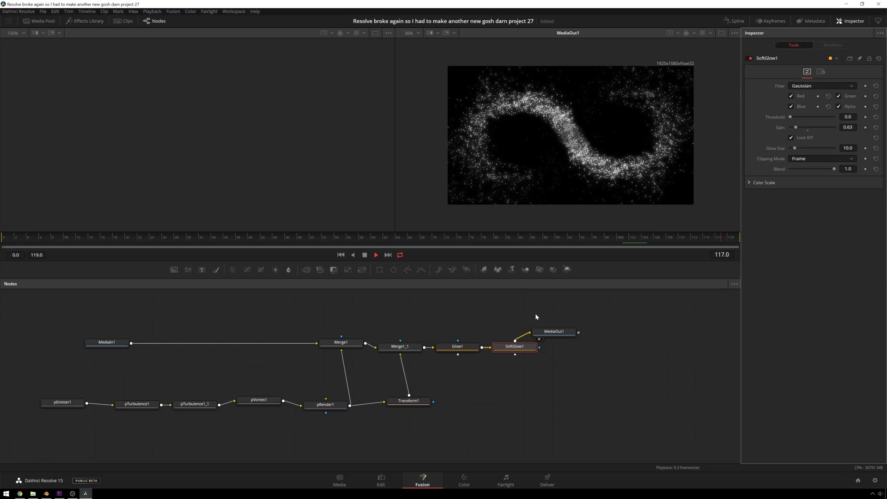
- Raise pEmitter1's particle Number from 39.4 to 46.5 and preview the result
click(63, 402)
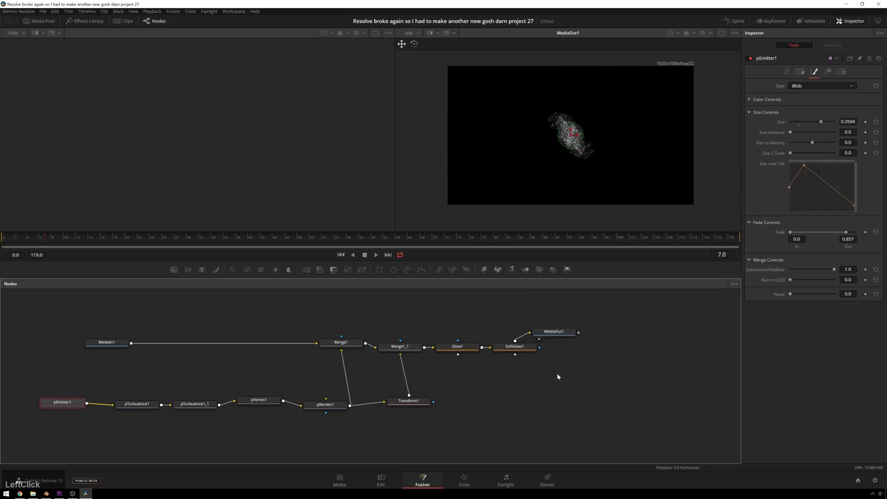
click(786, 70)
drag(809, 109, 811, 109)
key(space)
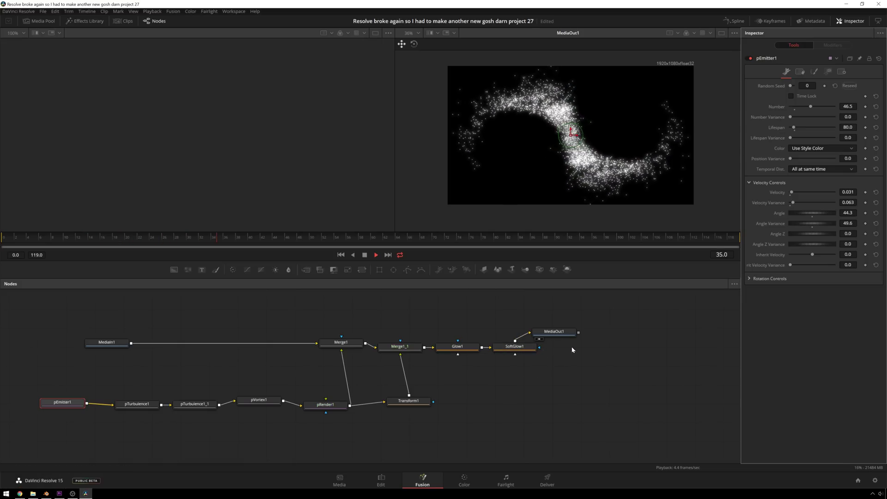
key(space)
- Make room after Merge1_1 and insert Chromatic Aberration there with amount 0.006
drag(556, 334, 636, 352)
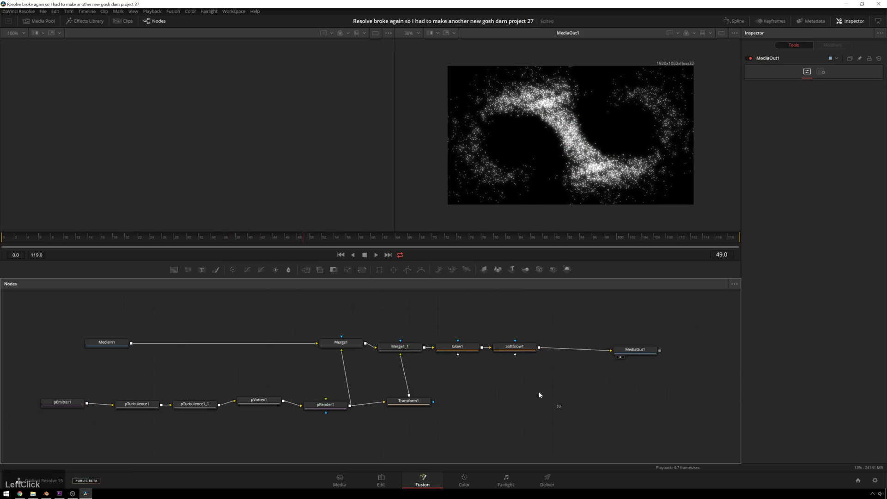
drag(560, 407, 511, 357)
click(399, 347)
key(shift+space)
text(sof)
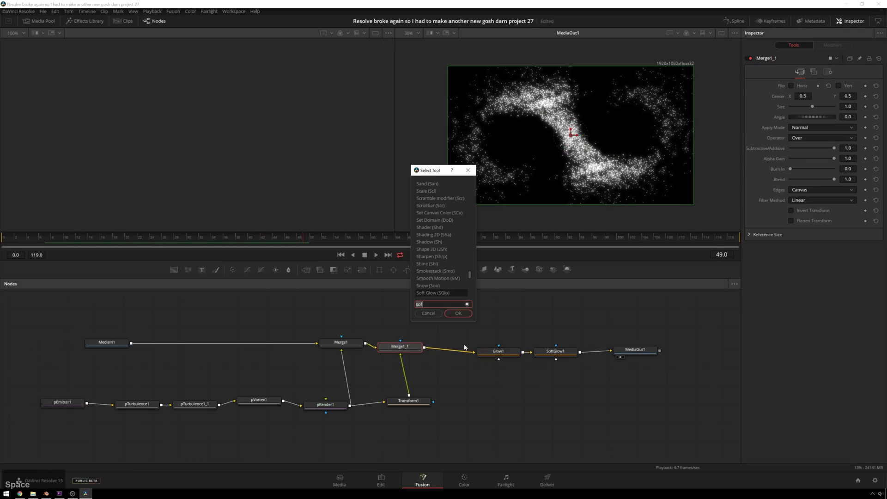
key(BackSpace)
key(BackSpace)
key(BackSpace)
text(chromat)
key(Return)
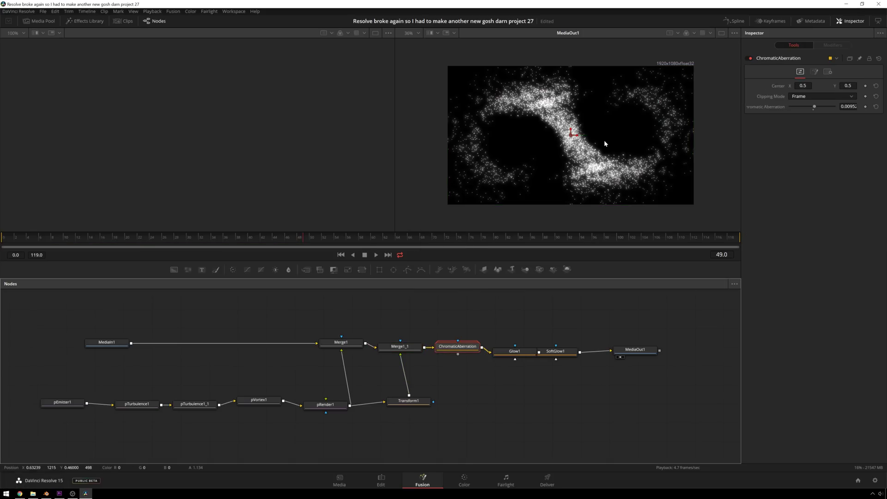
click(814, 107)
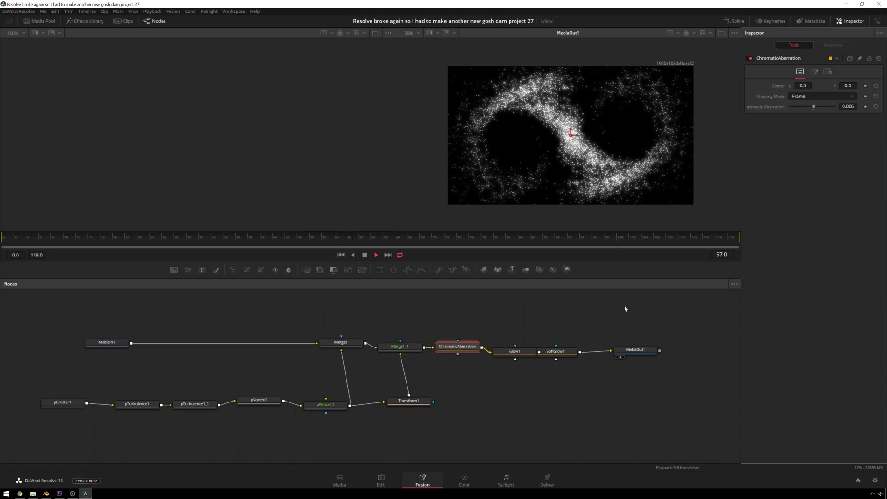
click(586, 324)
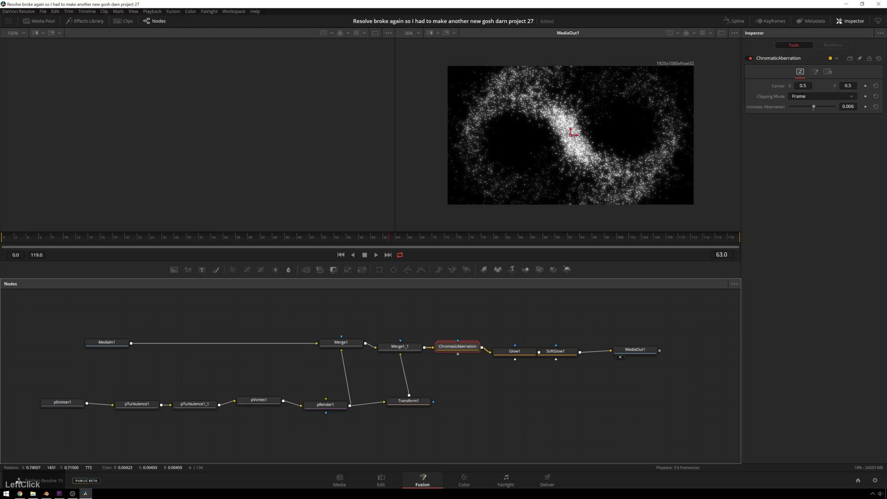
click(567, 406)
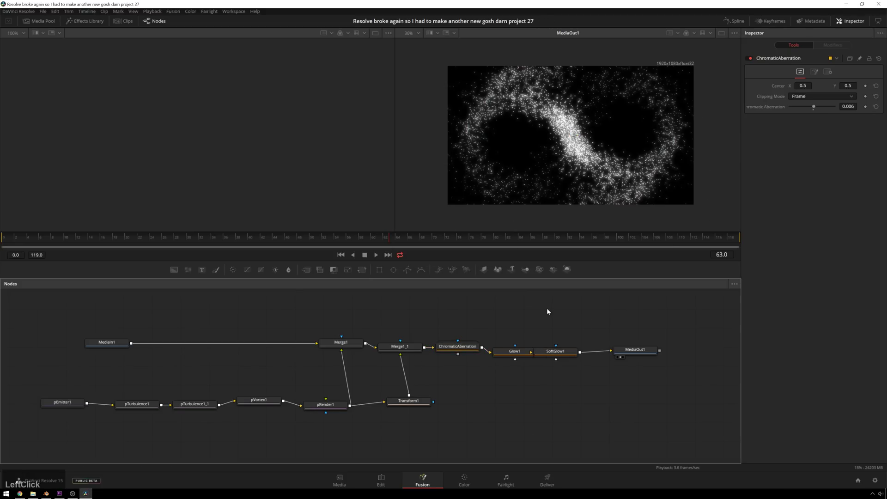
- Switch to the Color page and hide the clip thumbnails to enlarge the viewer
click(465, 481)
key(alt)
scroll(258, 89, down, 3)
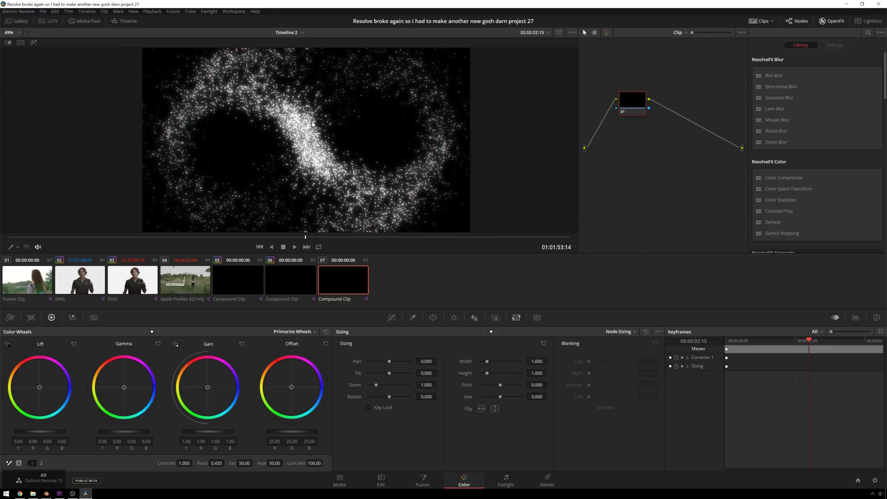
scroll(313, 132, down, 2)
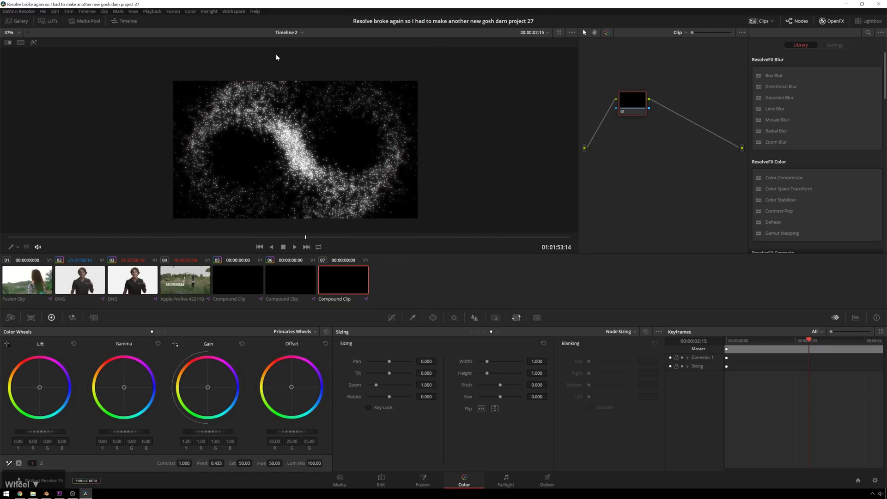
key(s)
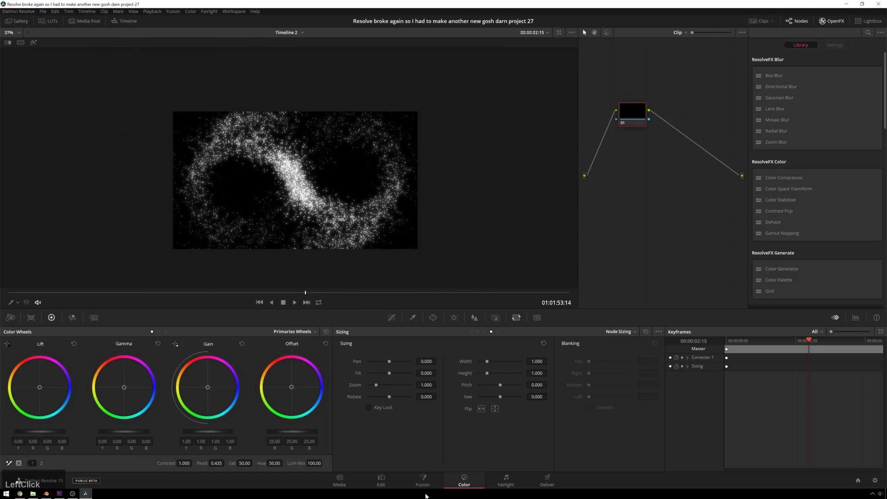
- Play the swirl composition on the Fusion page, then return to the Color page
click(424, 483)
key(space)
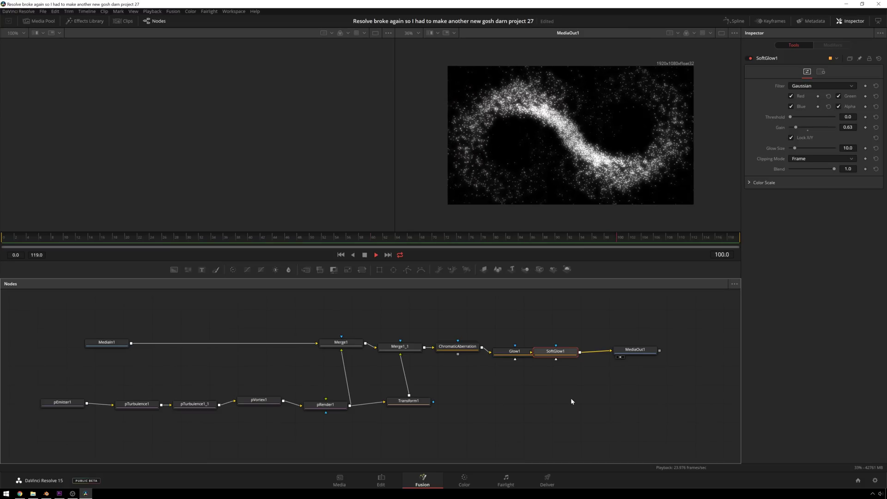
key(space)
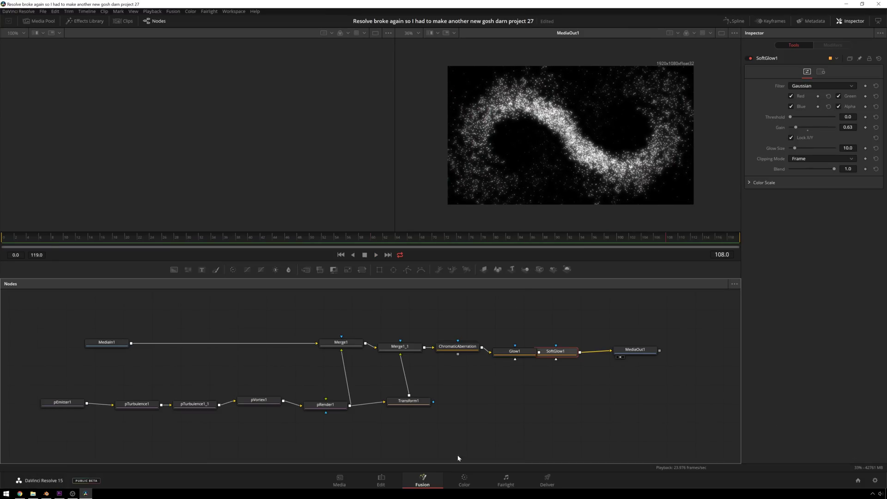
click(464, 482)
- Loop playback and add serial corrector nodes 02 and 03 after node 01
key(space)
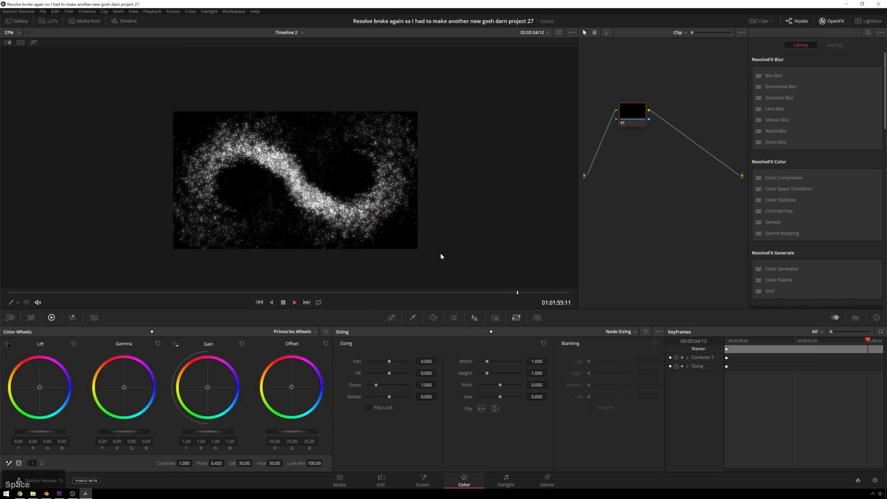
click(319, 303)
key(alt+s)
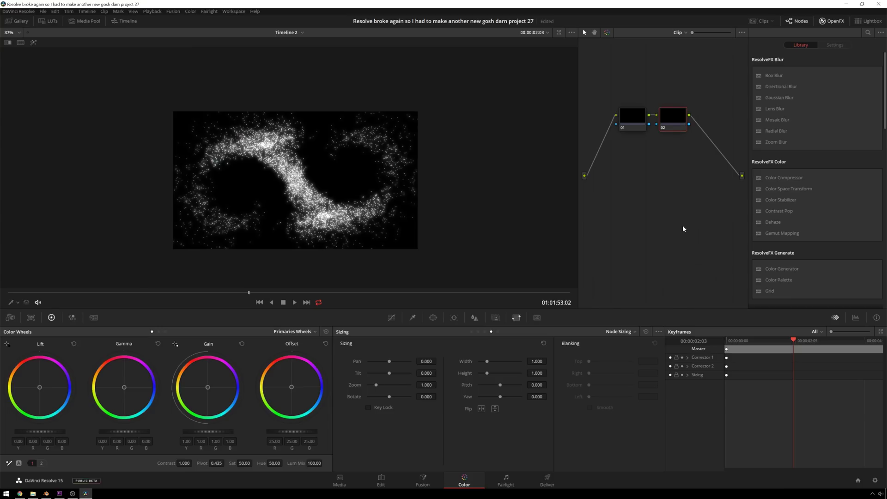
key(alt)
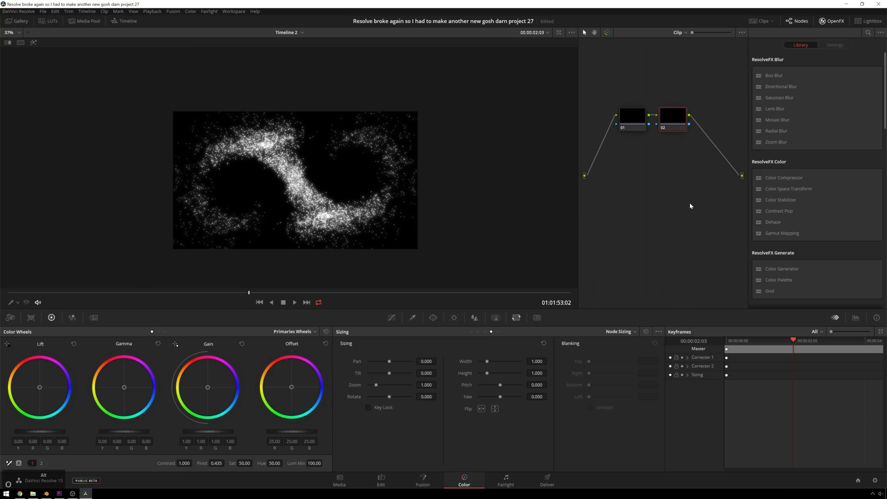
click(678, 118)
key(alt+s)
click(679, 121)
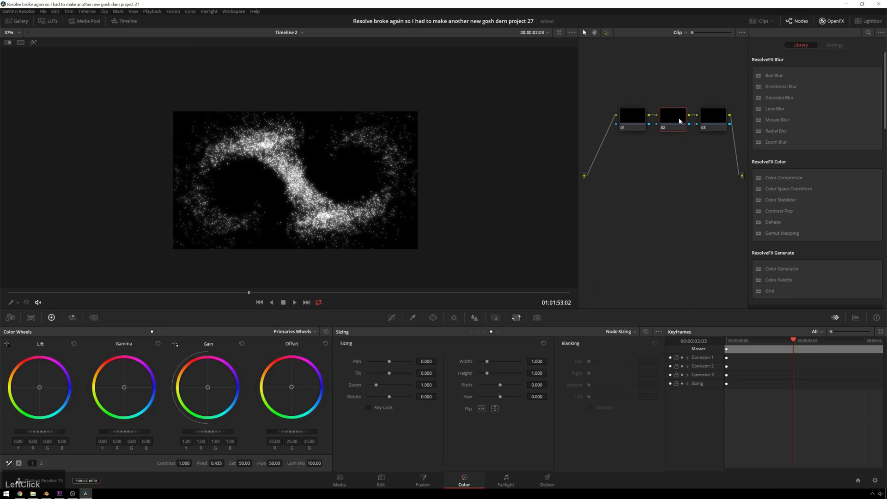
- Give node 02 a soft diagonal gradient window and warm its Gain
click(433, 317)
click(348, 440)
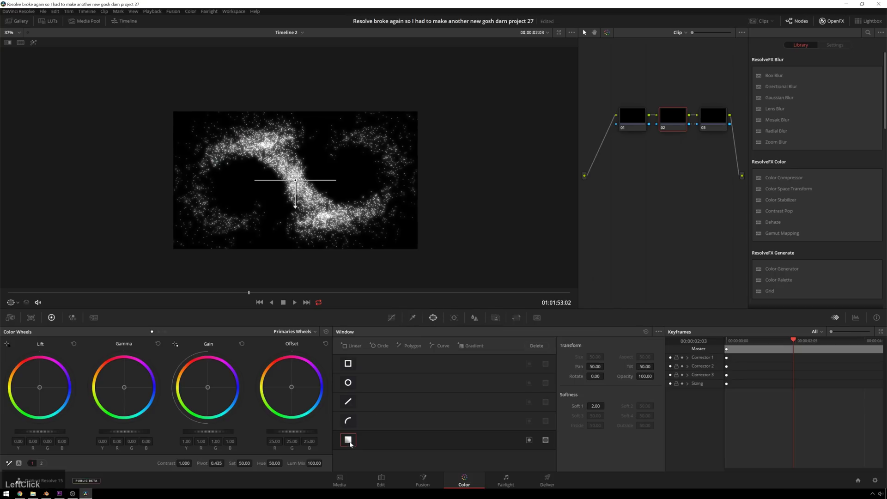
drag(355, 256, 357, 257)
drag(296, 181, 238, 156)
drag(207, 387, 205, 386)
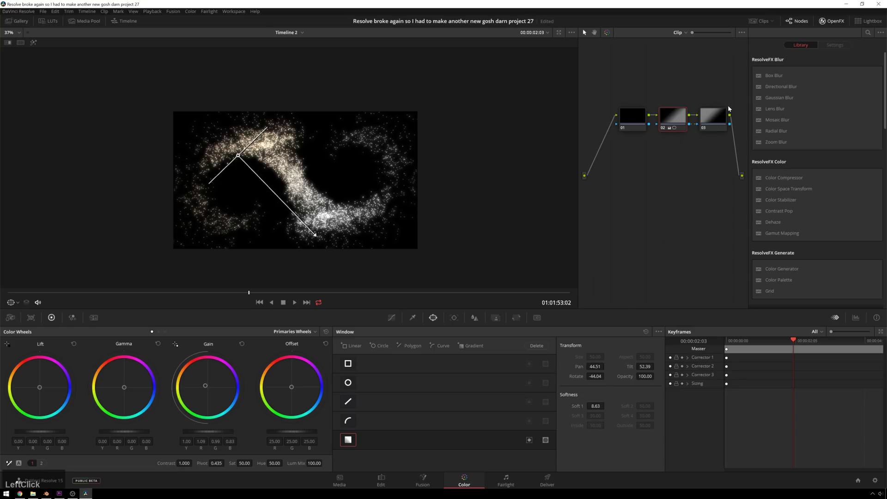
- Cool node 03 with blue Gain and Gamma against node 02's warm side, then play back
click(717, 116)
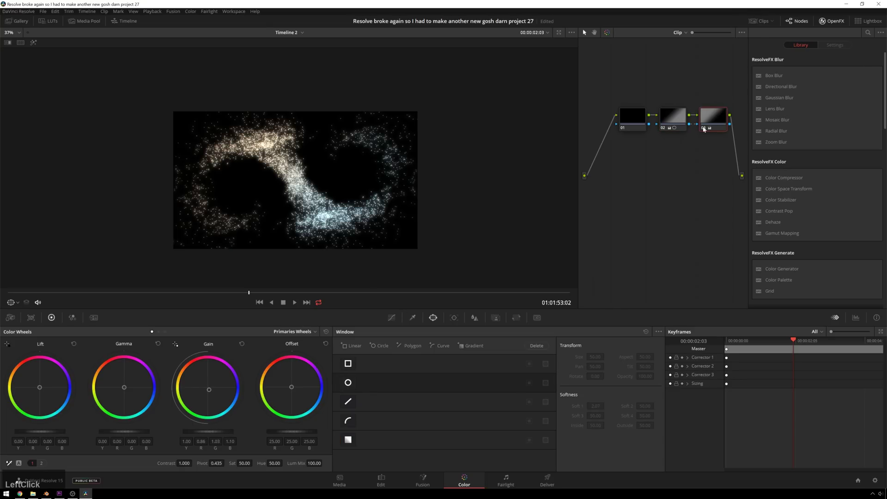
click(673, 118)
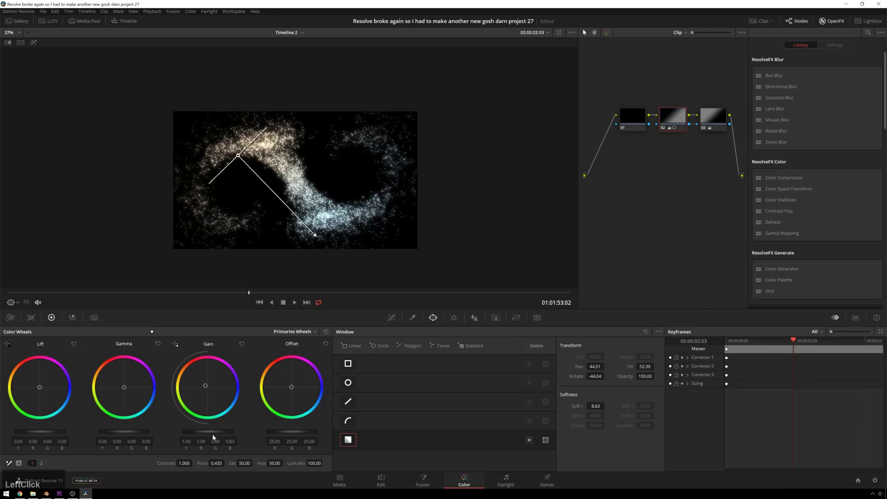
scroll(213, 436, up, 3)
scroll(123, 427, down, 1)
scroll(202, 435, down, 1)
key(alt+shift+apostrophe)
scroll(200, 434, down, 2)
scroll(131, 432, down, 8)
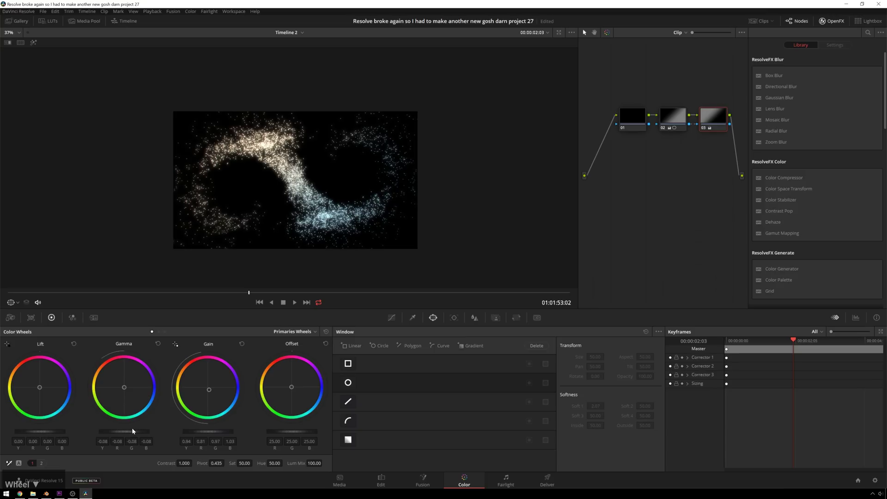
key(alt+shift+semicolon)
scroll(133, 432, up, 6)
key(alt+shift+semicolon)
key(space)
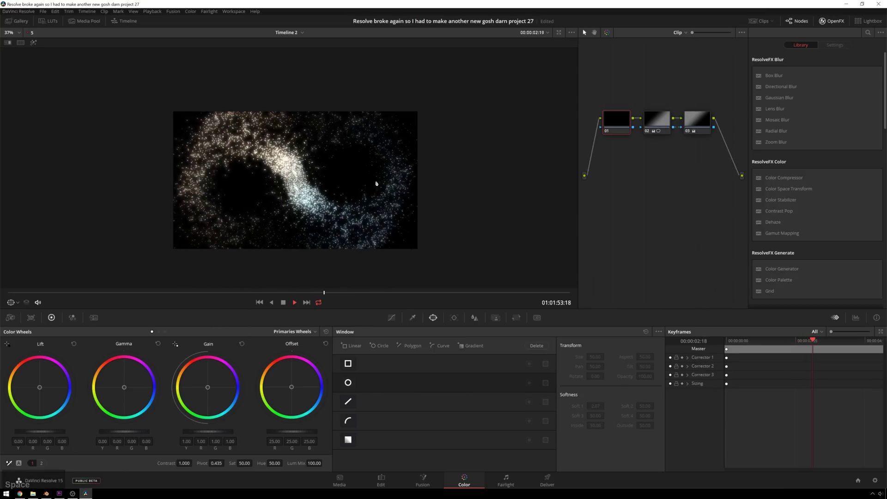
click(673, 171)
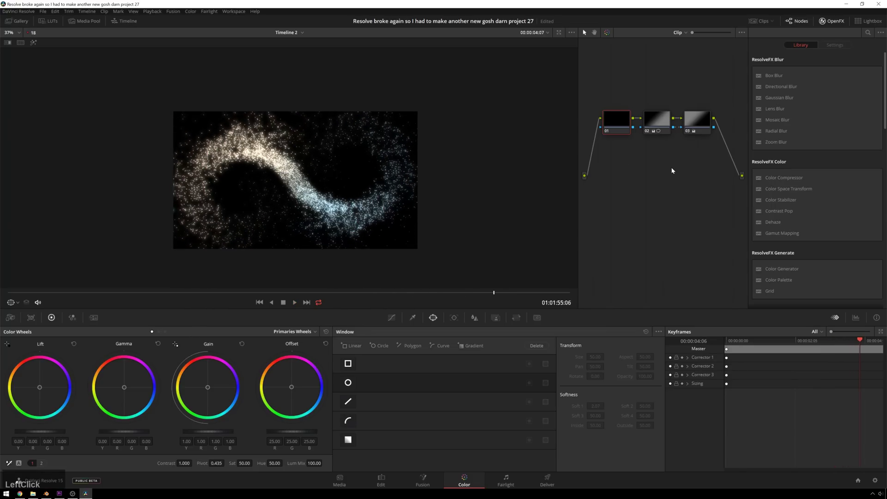
- Add a new node 04 fed from node 03 and position it in the graph
click(694, 115)
key(alt+s)
drag(611, 160, 628, 186)
scroll(816, 251, down, 2)
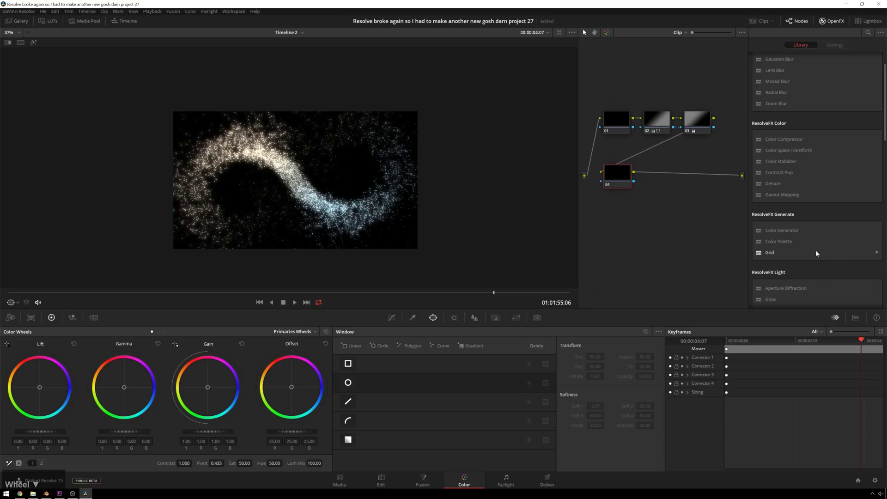
- Apply Aperture Diffraction to node 04 with brightness 0.255 and chroma shift 0.566
drag(785, 288, 614, 175)
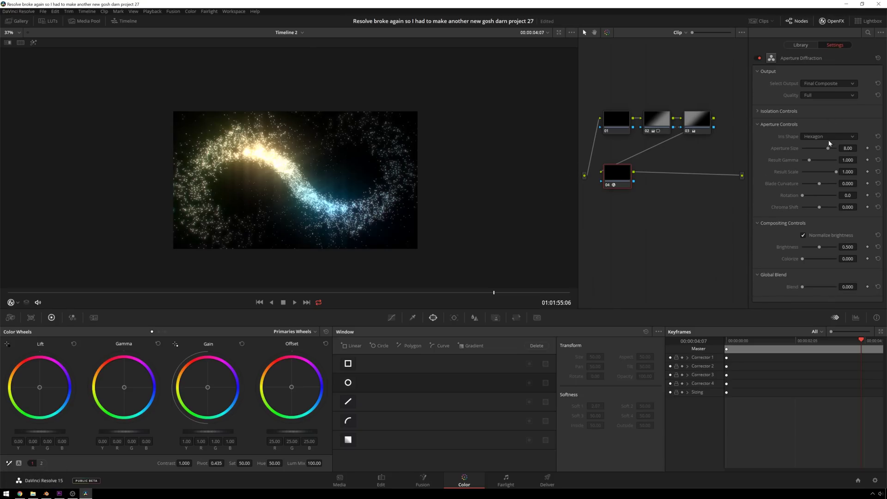
drag(819, 247, 829, 209)
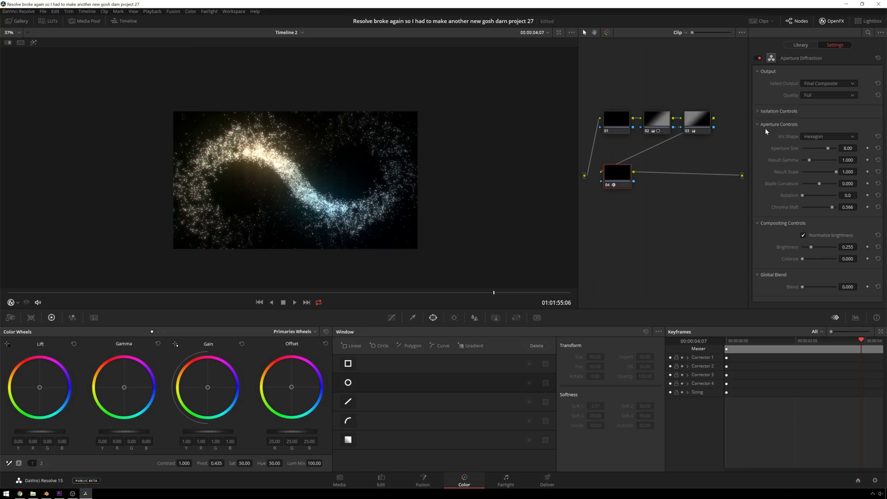
key(space)
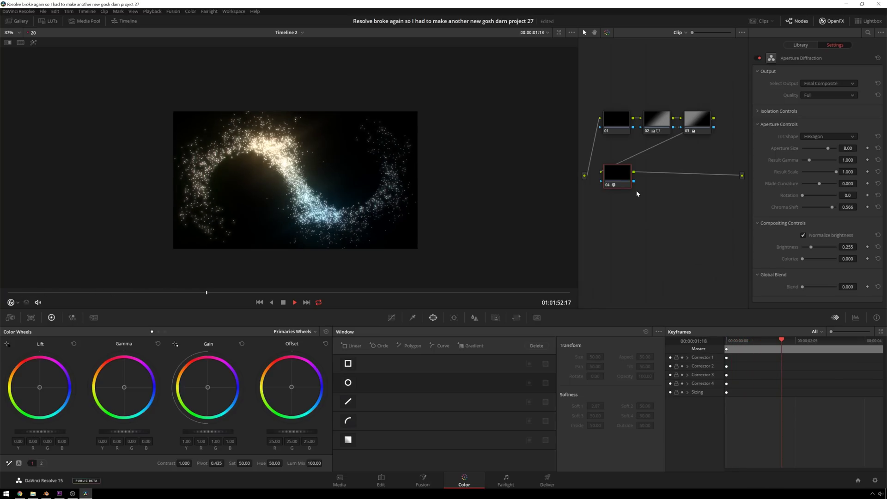
drag(624, 188, 627, 185)
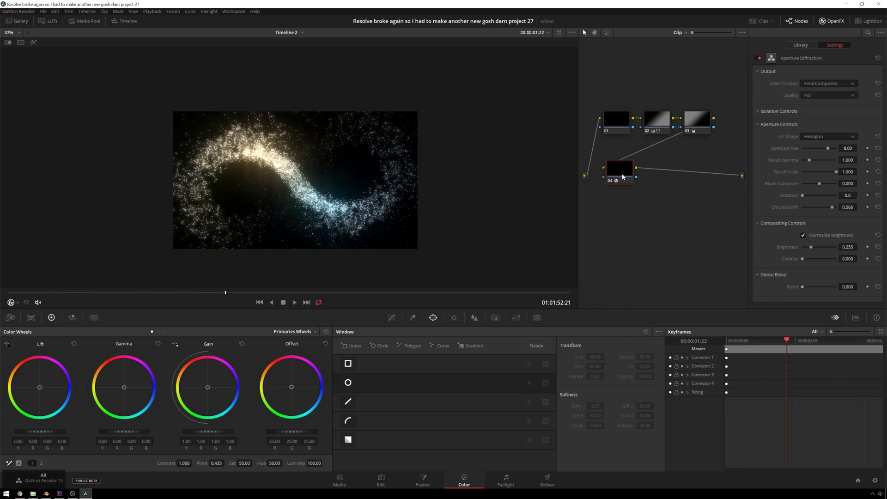
drag(623, 177, 659, 184)
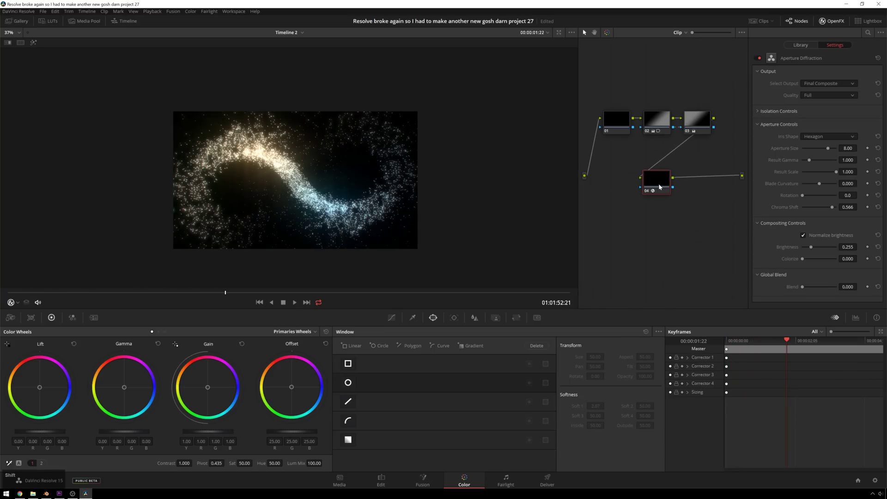
- Add serial node 05 with Lens Distortion raised to 1.000 and preview the bulge
key(alt+s)
click(867, 33)
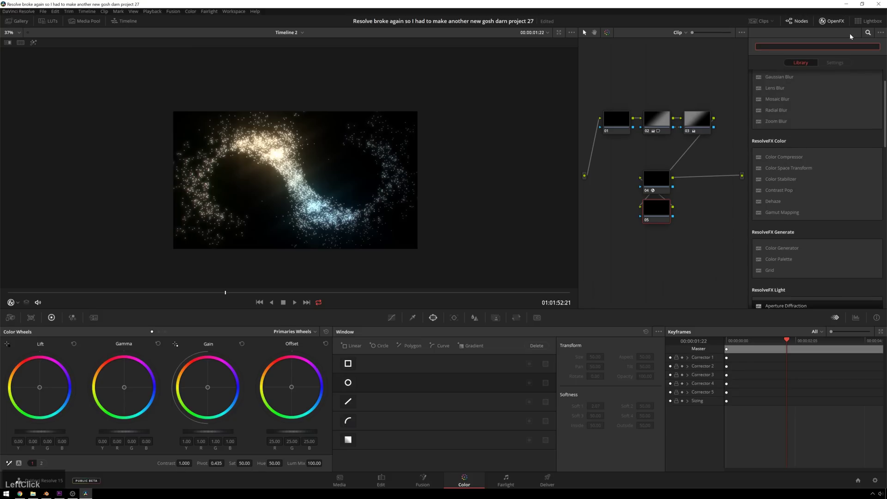
text(lens d)
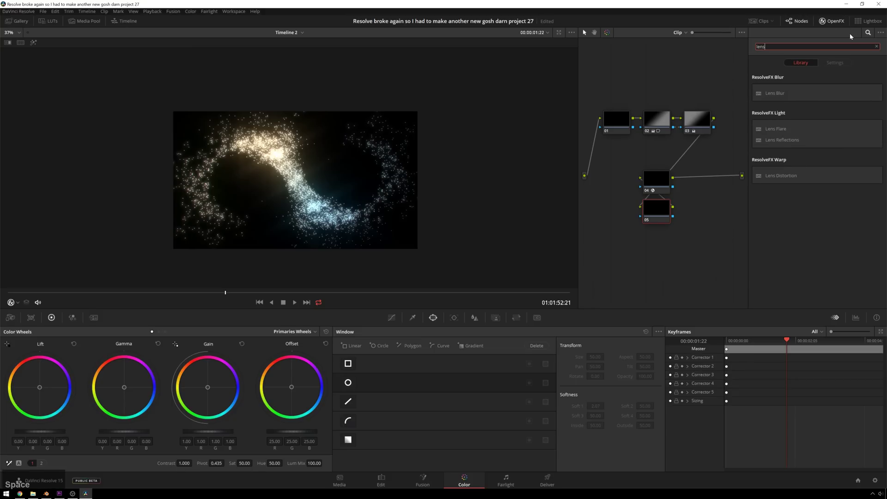
click(586, 185)
double_click(781, 93)
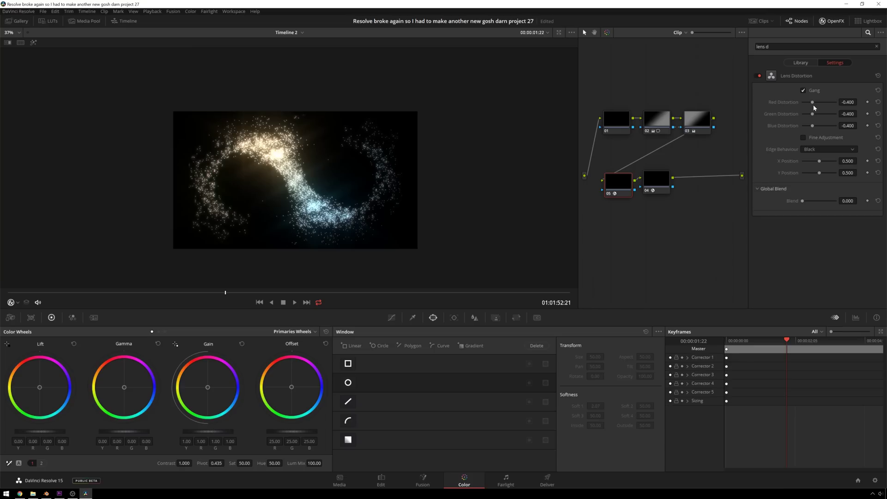
drag(813, 105, 839, 105)
key(space)
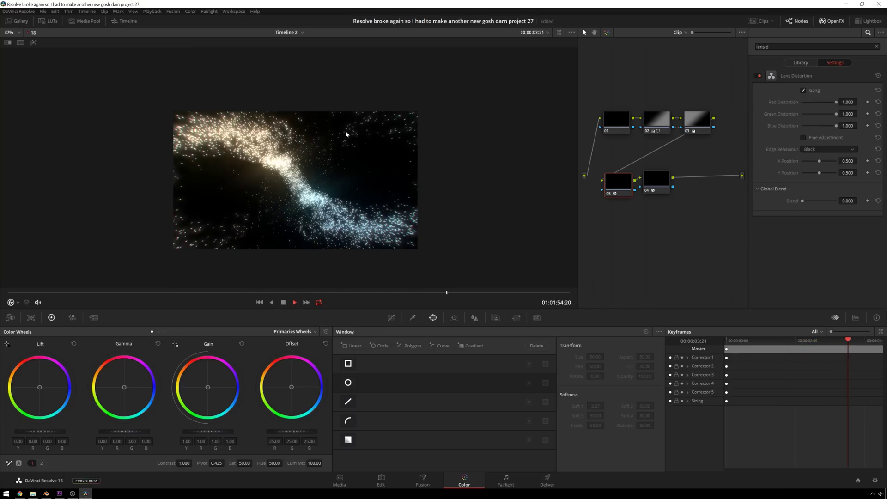
key(space)
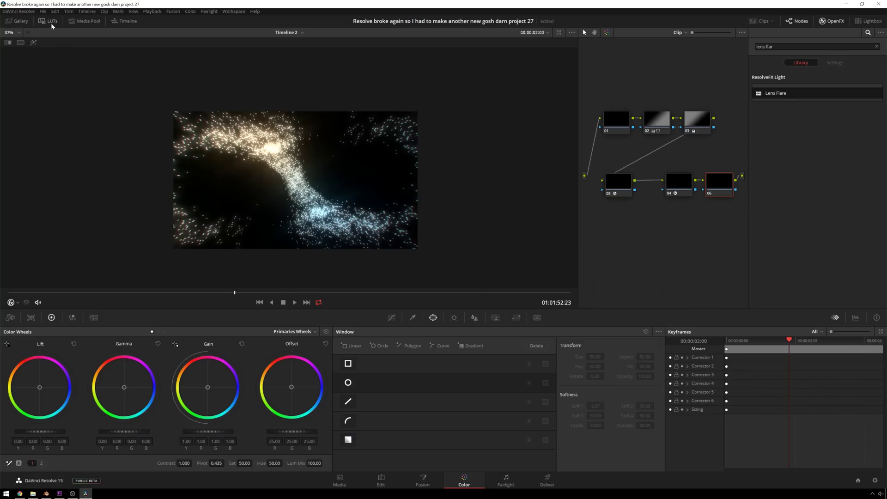
- Apply the Cross Process 09 LUT to node 06 from the LUT browser
click(49, 21)
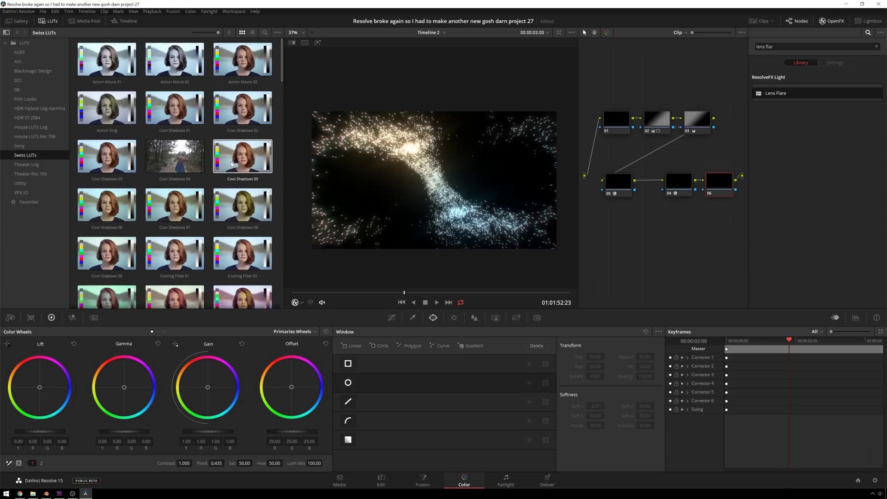
scroll(245, 213, down, 1)
scroll(232, 176, down, 8)
scroll(227, 114, up, 1)
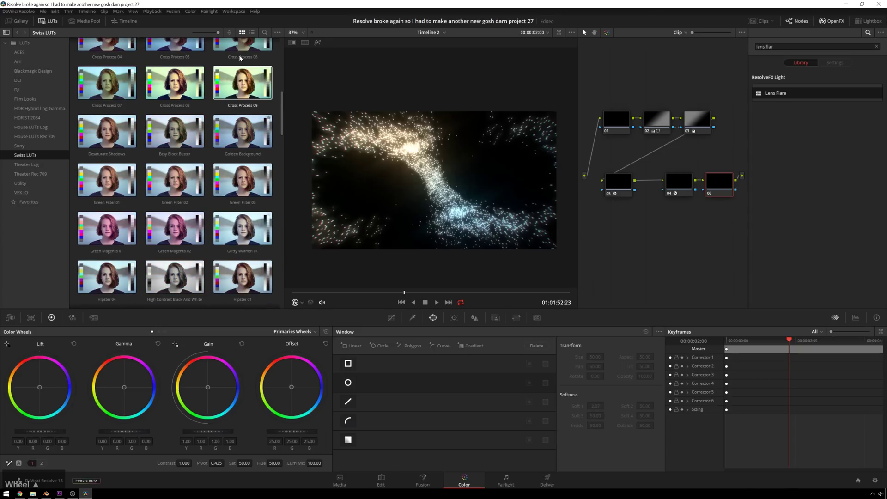
double_click(249, 83)
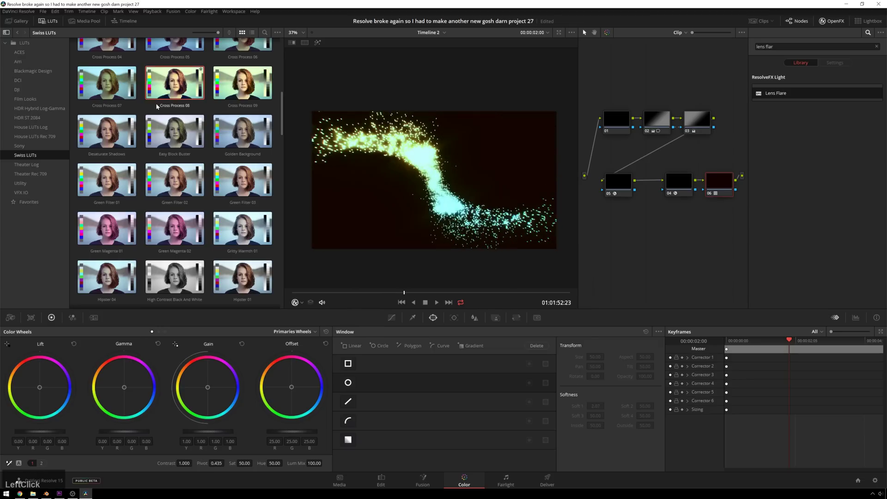
- Try Cross Process 02, settle on Swiss LUTs Hipster 07, and show node sizing controls
scroll(171, 92, up, 1)
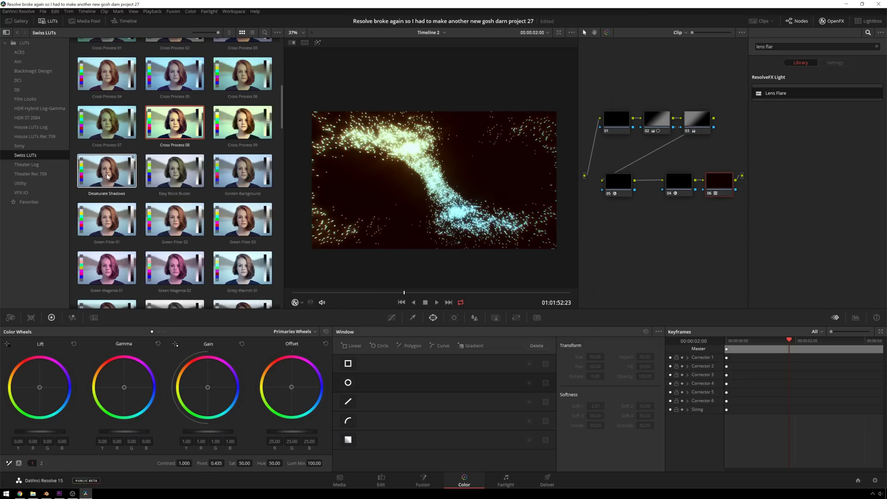
scroll(189, 267, down, 1)
scroll(190, 267, up, 2)
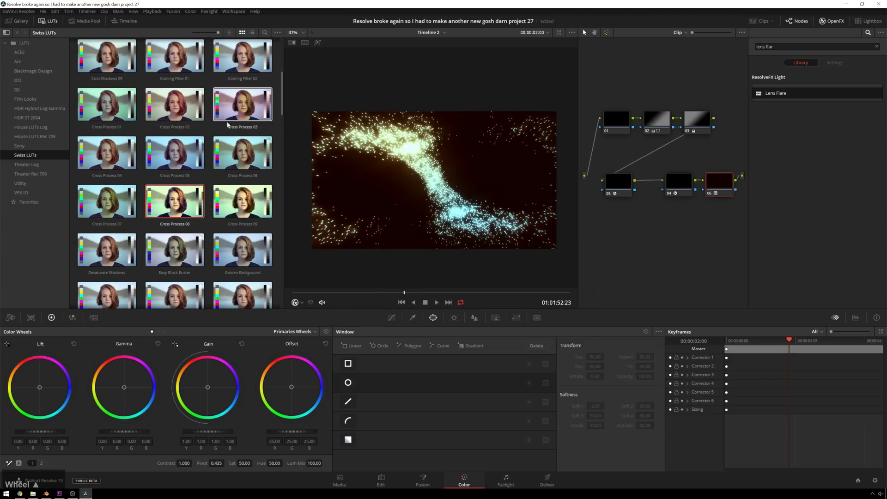
click(169, 102)
scroll(176, 138, down, 3)
scroll(177, 157, down, 2)
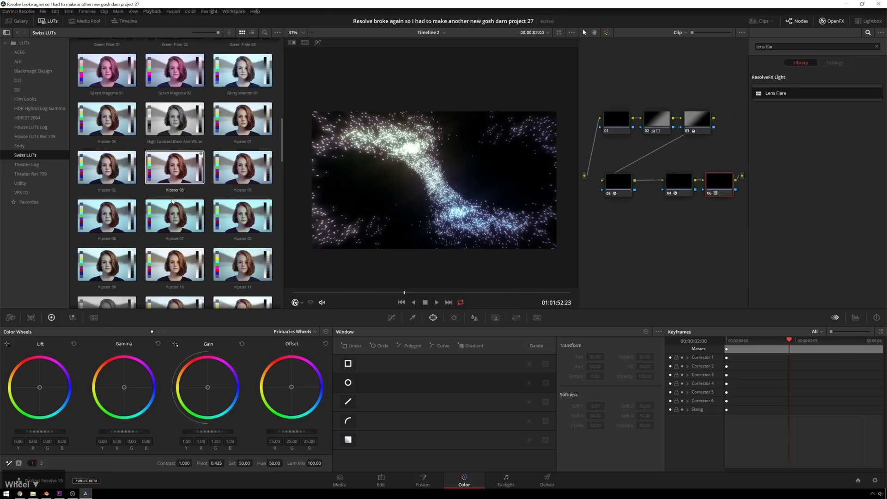
click(176, 215)
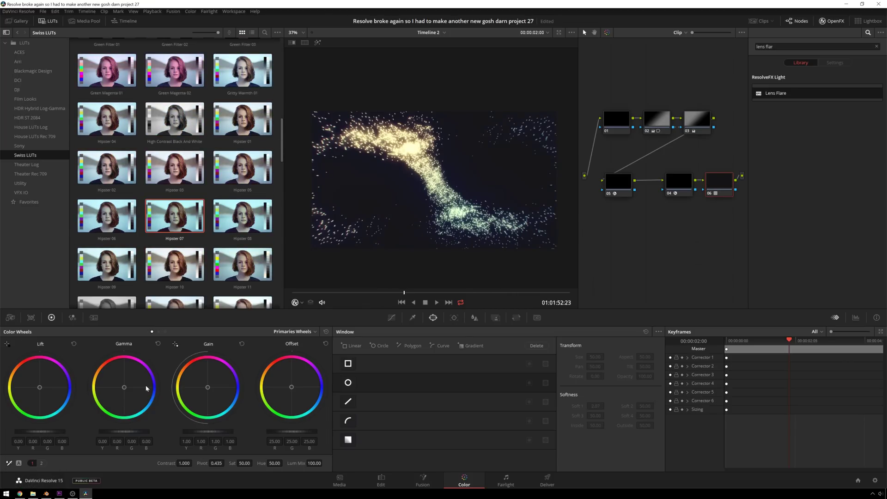
click(717, 194)
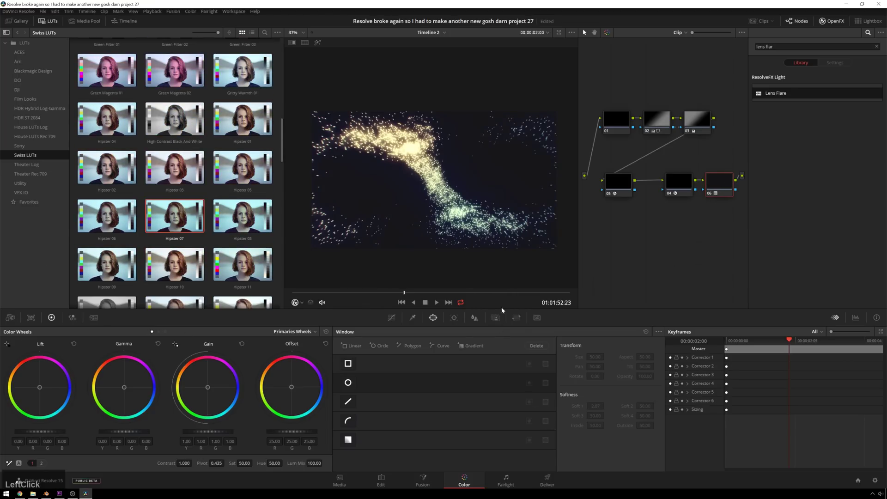
click(516, 318)
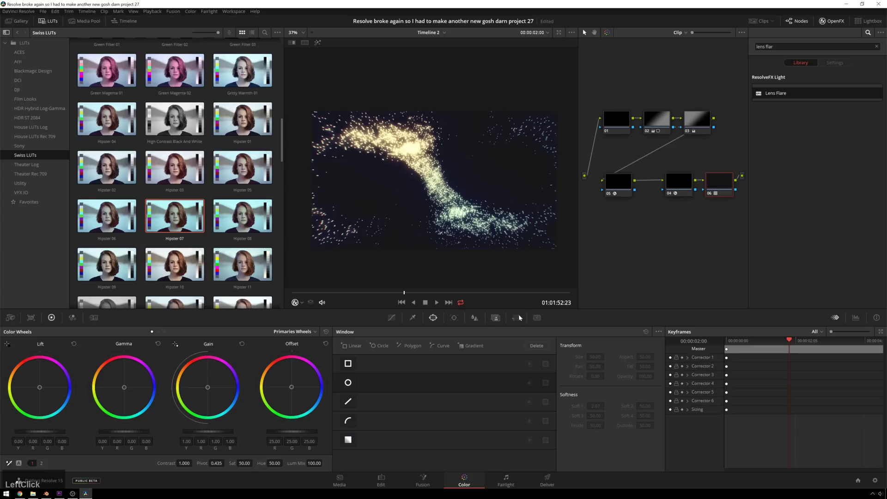
- Lower node 06's key output gain to 0.565 and apply Glow on a new outside node 07
click(495, 318)
drag(596, 404, 597, 402)
key(alt+o)
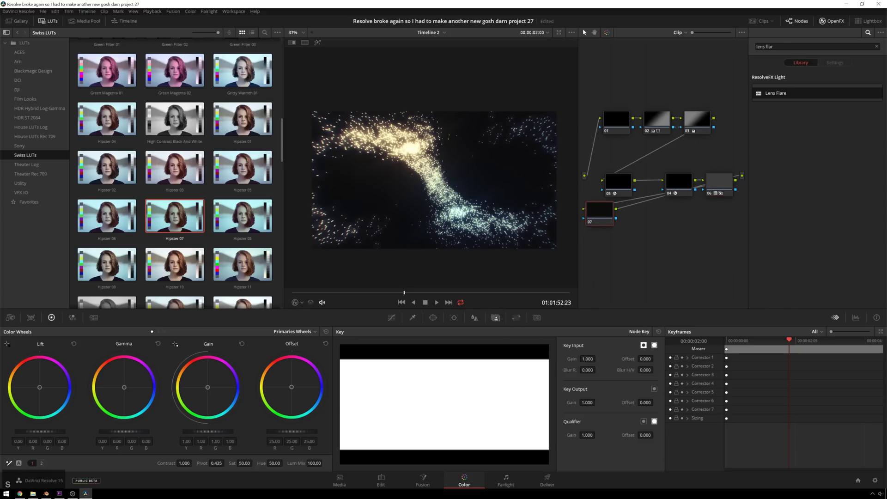
key(ctrl+f)
text(glow)
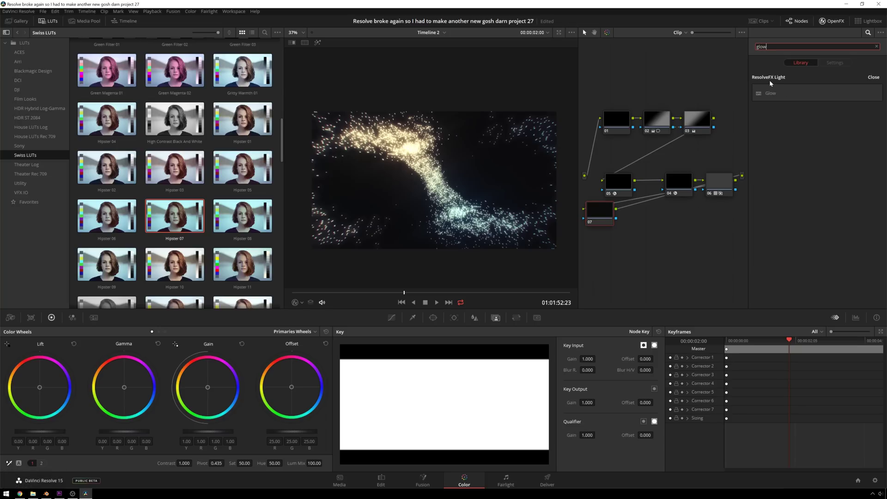
drag(771, 93, 606, 207)
- Lower the glow threshold, tint it pink, raise brightness to about 0.73 and spread to 1.000
drag(828, 102, 823, 102)
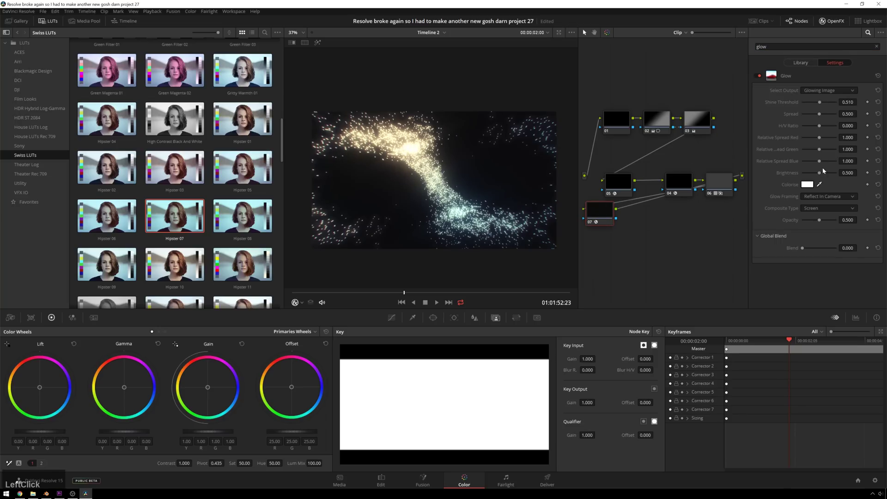
click(809, 184)
drag(466, 202, 444, 202)
click(523, 309)
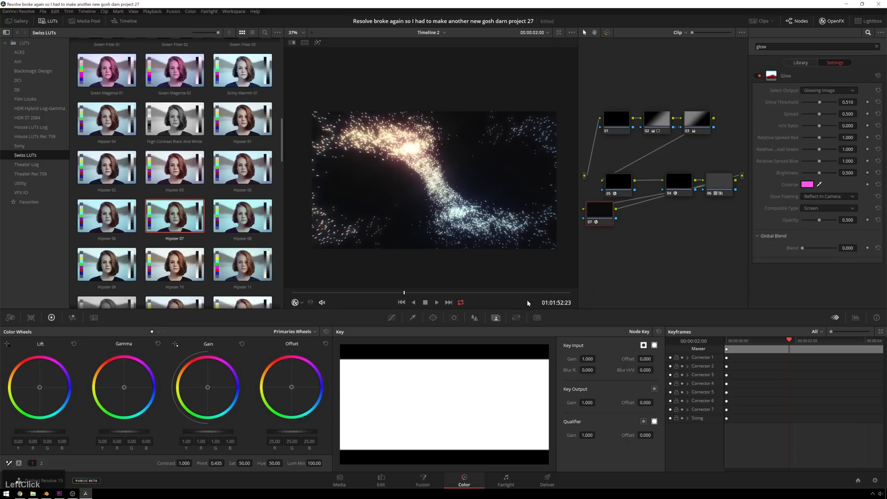
click(822, 175)
drag(822, 174, 827, 174)
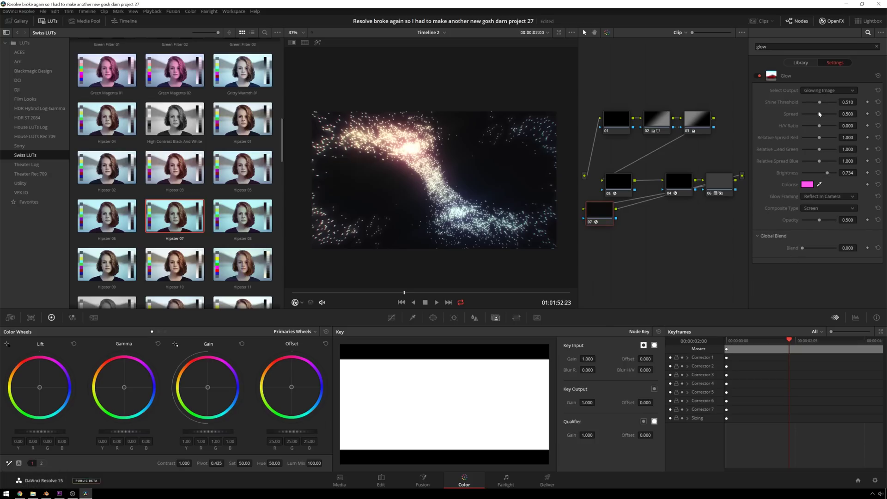
drag(819, 115, 830, 116)
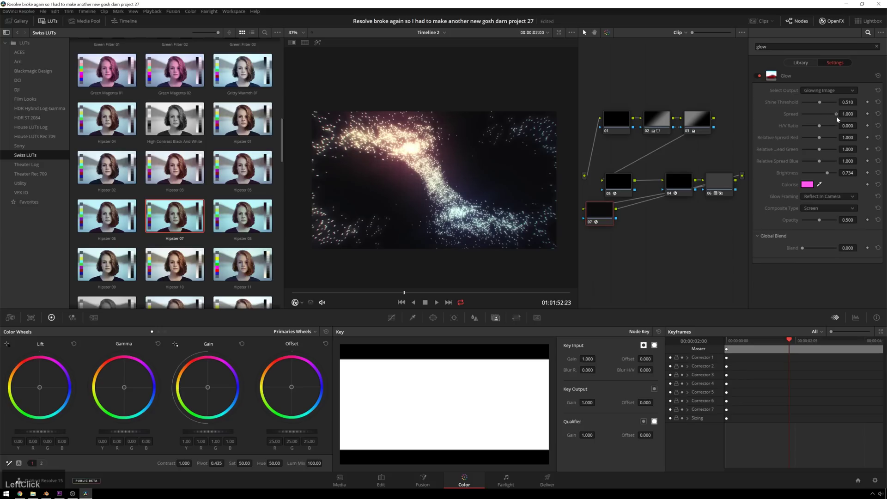
key(space)
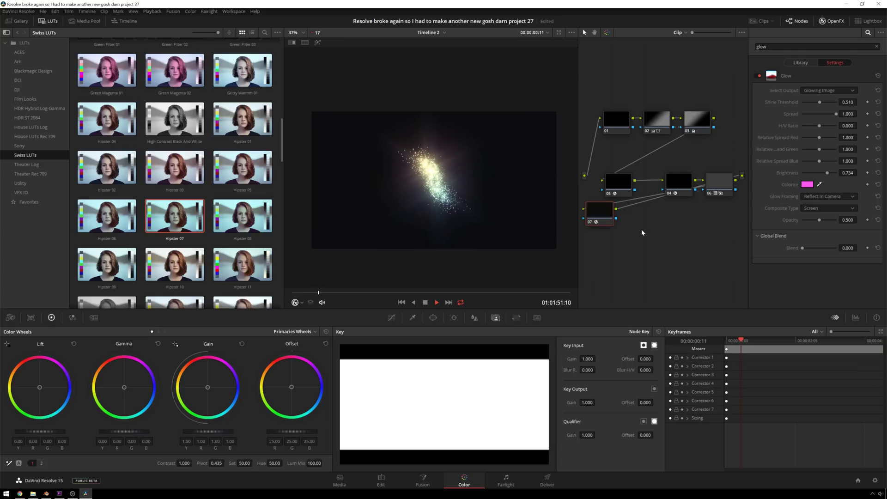
- Save the project and tidy the node layout with node 07 below node 06
key(ctrl+s)
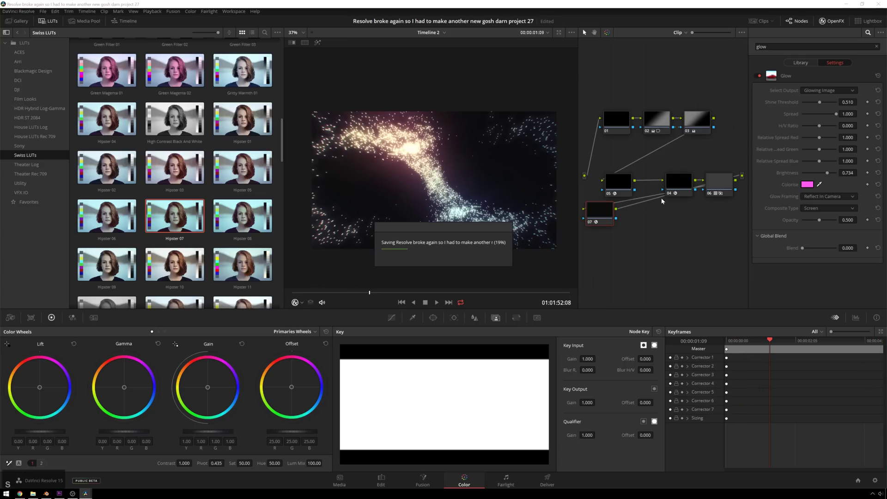
drag(599, 212, 701, 240)
drag(689, 181, 664, 180)
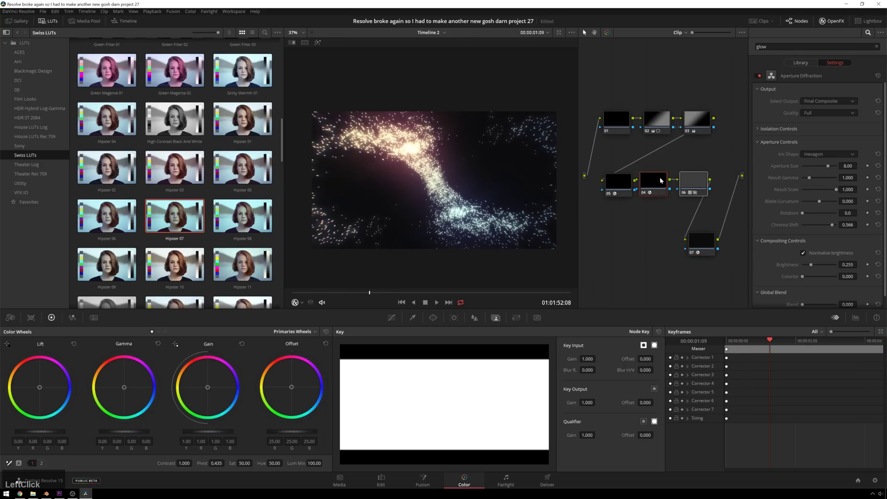
drag(707, 238, 641, 232)
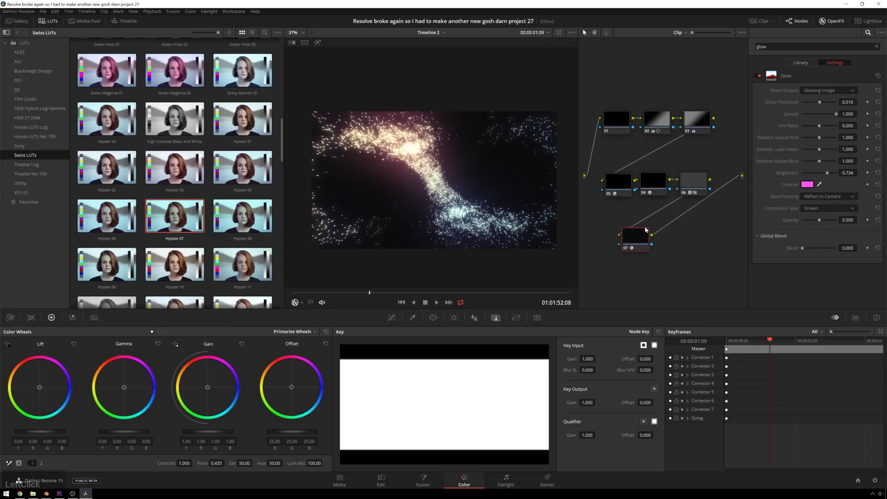
click(622, 119)
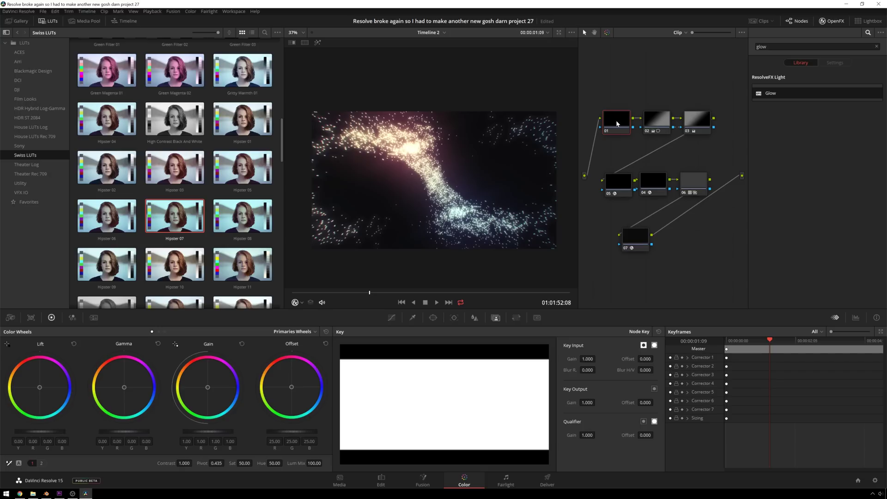
- Keyframe node 01's sizing zoom at about 1.23 on the clip's last frame
drag(618, 123, 620, 121)
click(517, 317)
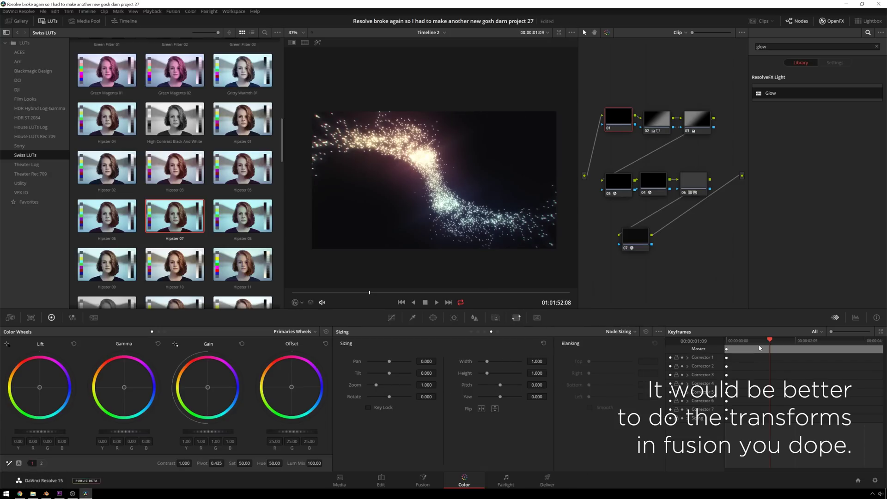
drag(759, 347, 687, 342)
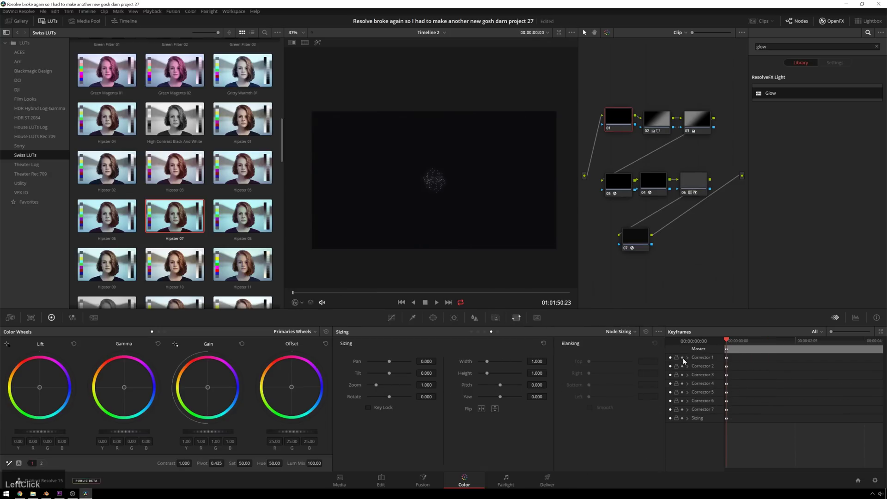
click(427, 391)
drag(727, 340, 881, 341)
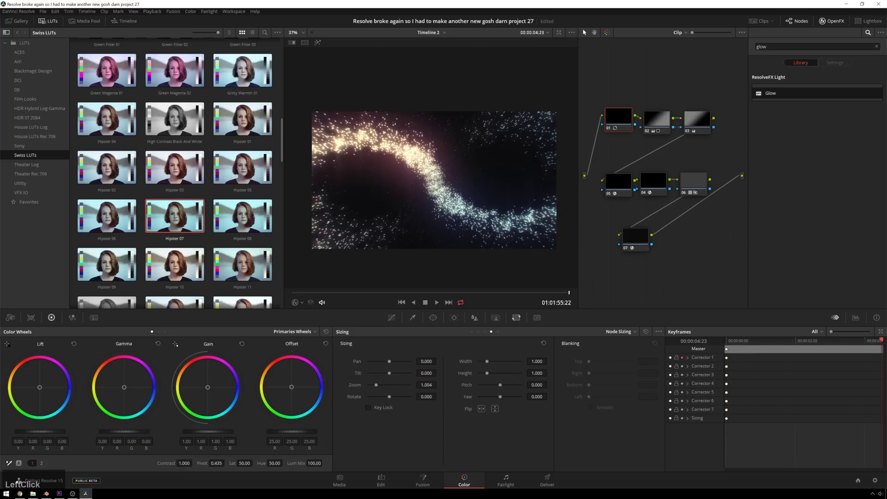
drag(426, 385, 444, 385)
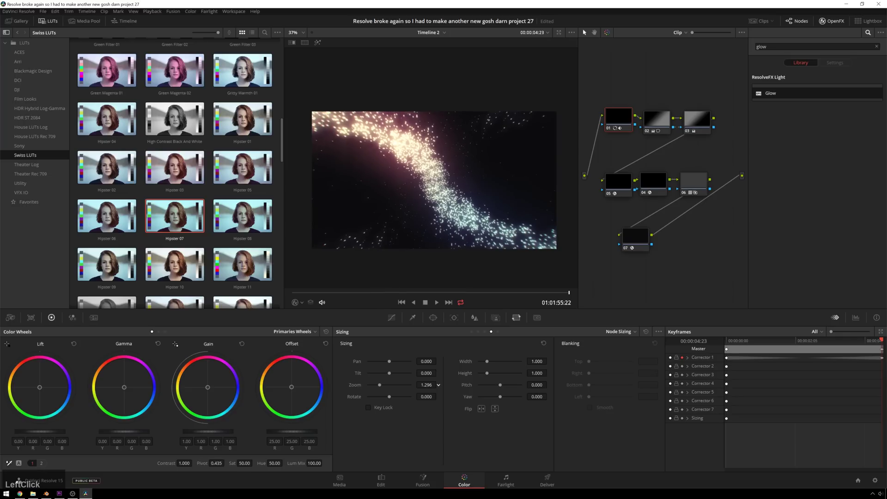
mouse_move(427, 385)
mouse_down()
mouse_move(416, 385)
mouse_move(425, 396)
mouse_move(412, 395)
mouse_move(428, 396)
mouse_up()
- Set zoom 1.000 and rotate 0 at the first frame, then play the zoom animation
key(Home)
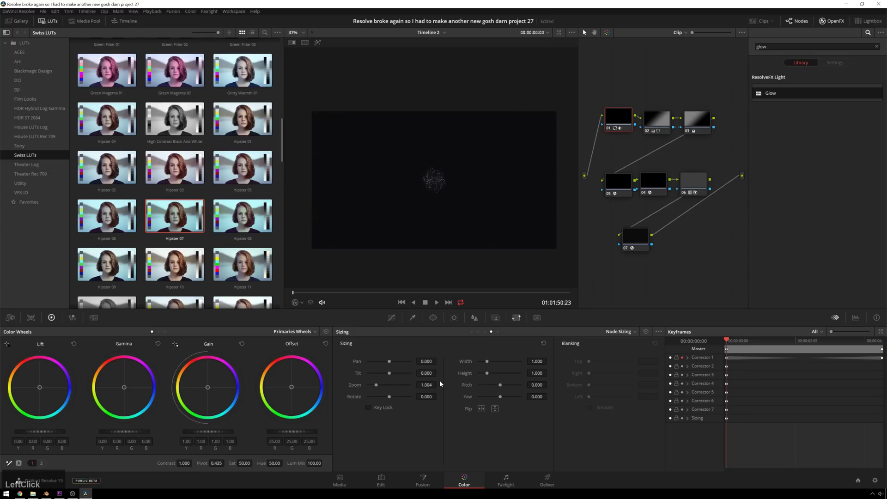
click(427, 385)
text(1)
key(KP_Enter)
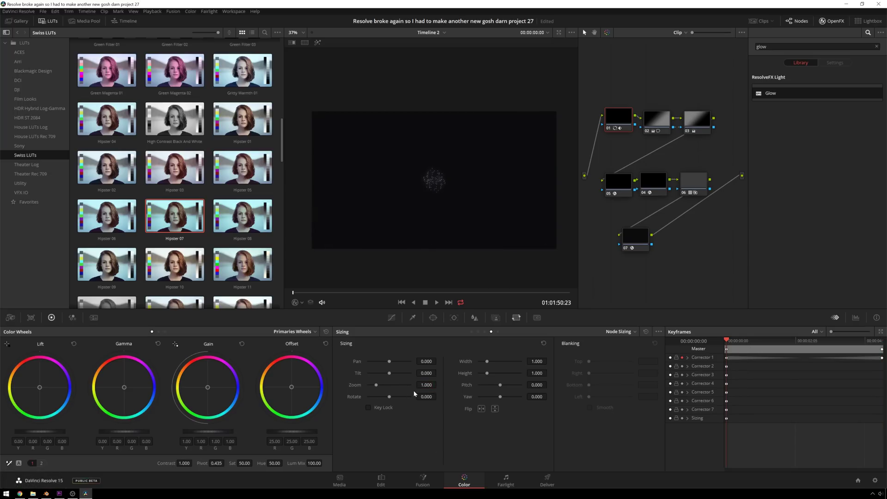
click(426, 396)
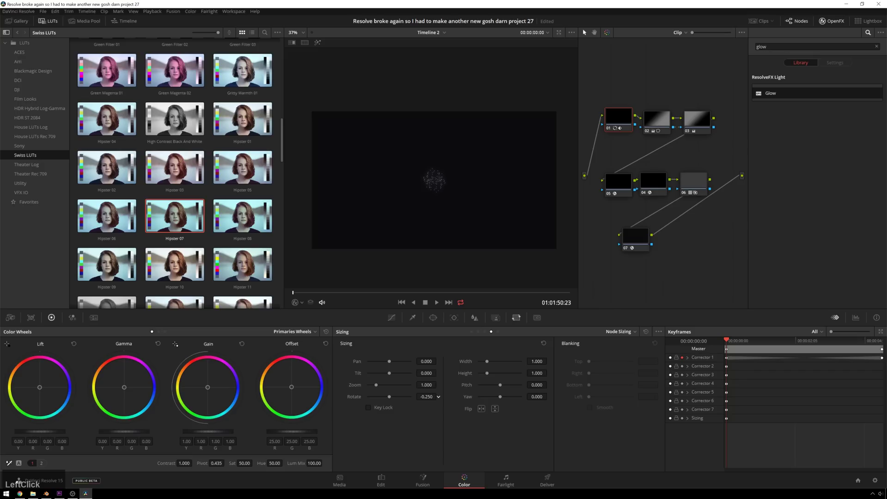
text(00)
key(KP_Enter)
key(End)
key(space)
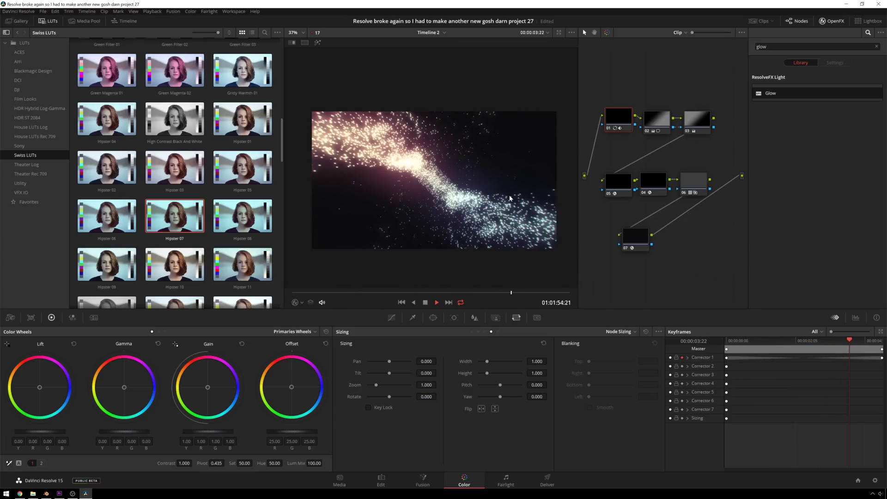
key(space)
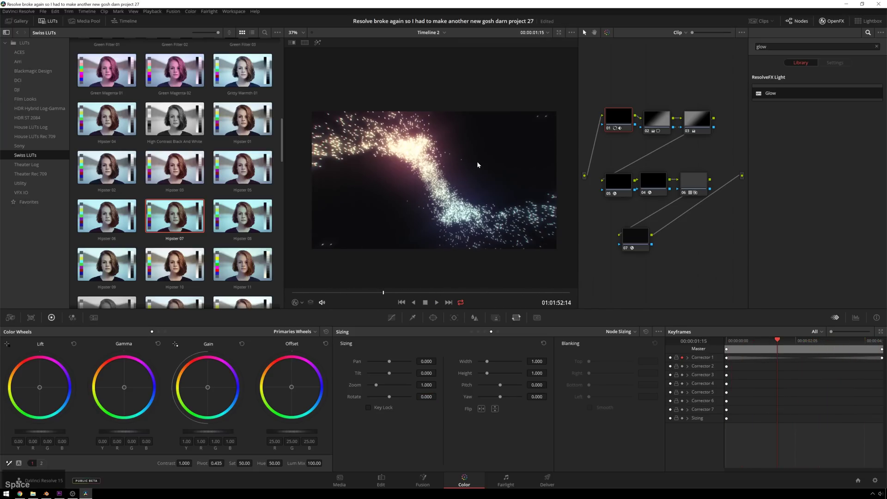